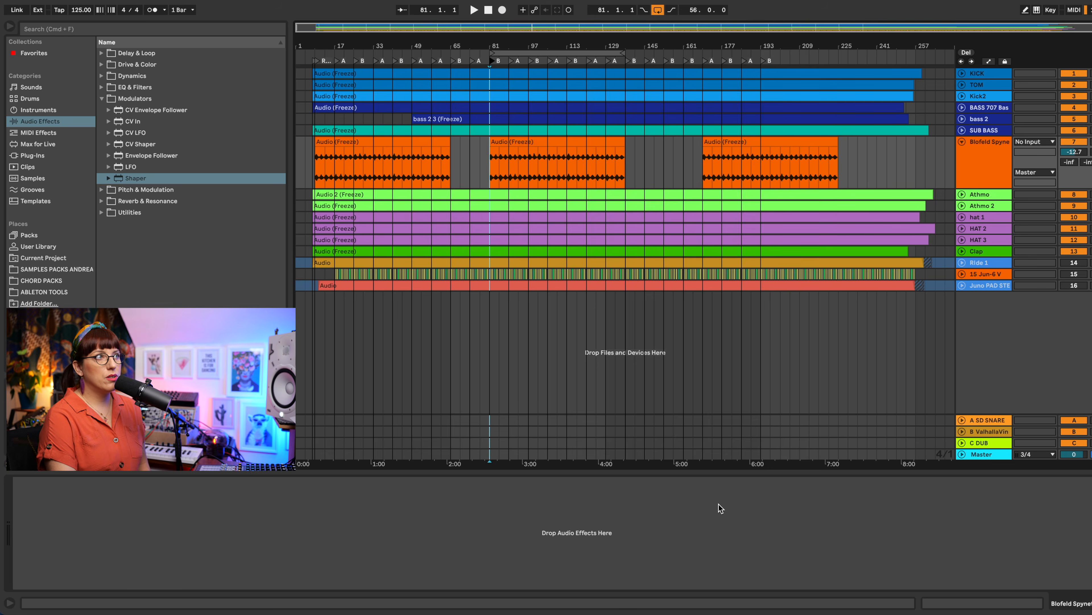
Step: Switch to the mixer view, activate the Juno PAD STEP track and audition it soloed during playback
key(Up)
key(Tab)
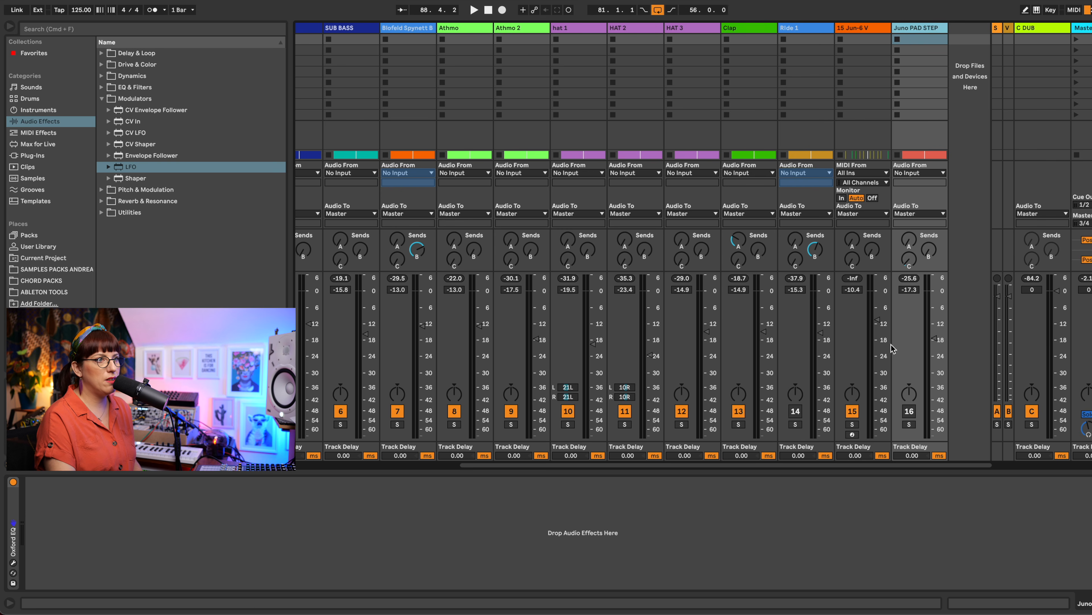
click(909, 412)
key(space)
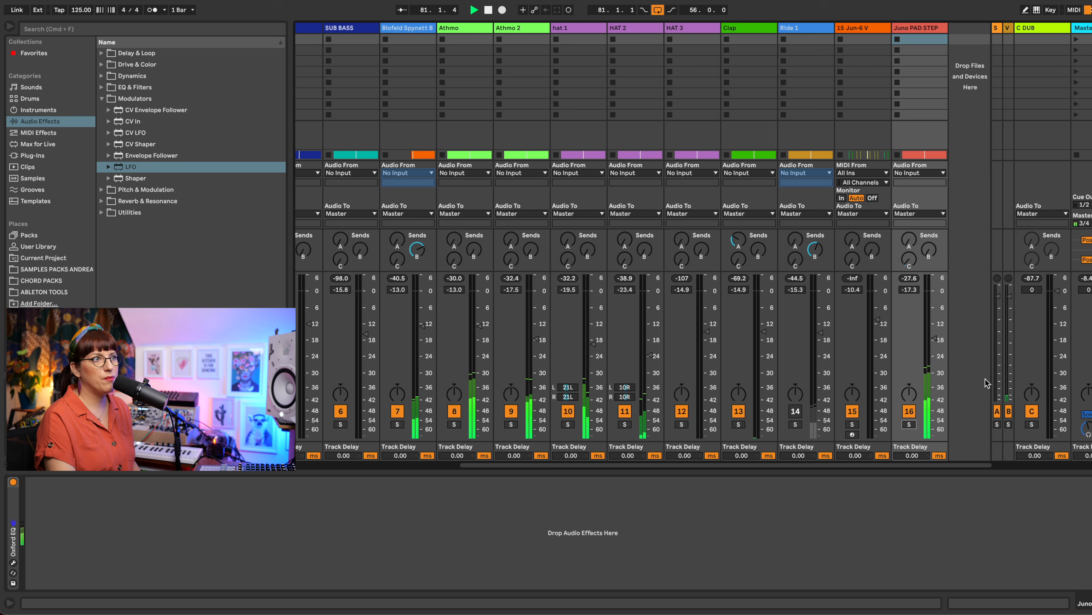
click(909, 424)
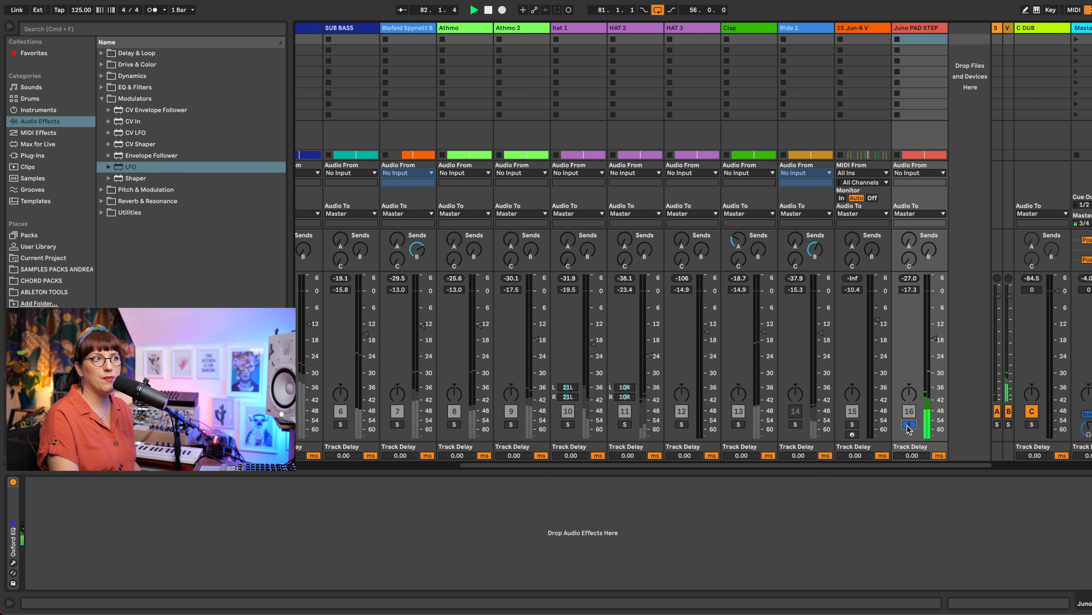
click(908, 424)
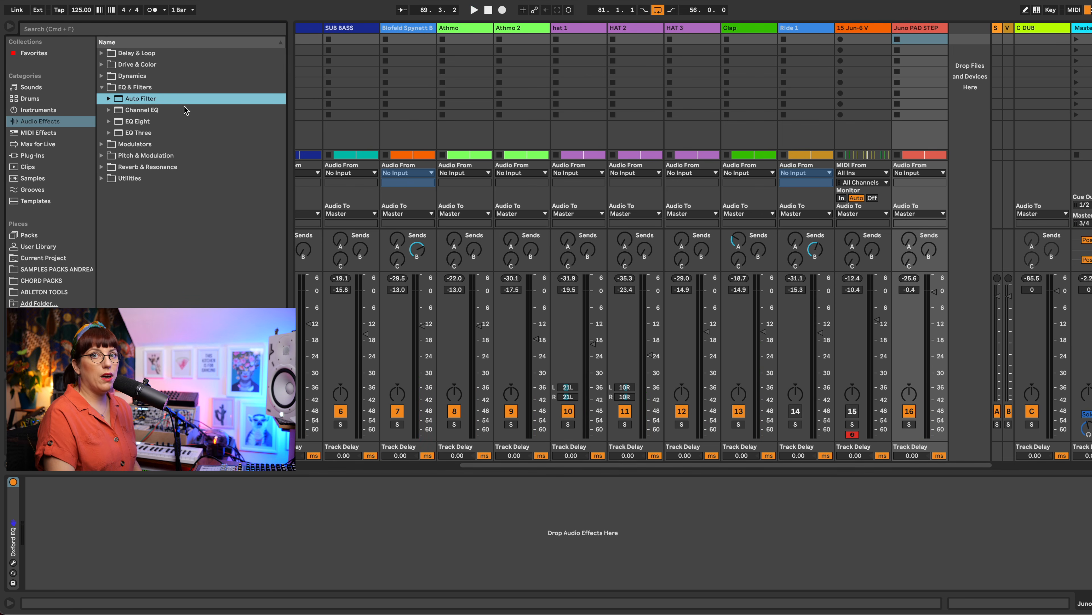
Step: Add an Auto Filter to the Juno PAD STEP track with frequency 3.69 kHz and resonance 52%
double_click(142, 99)
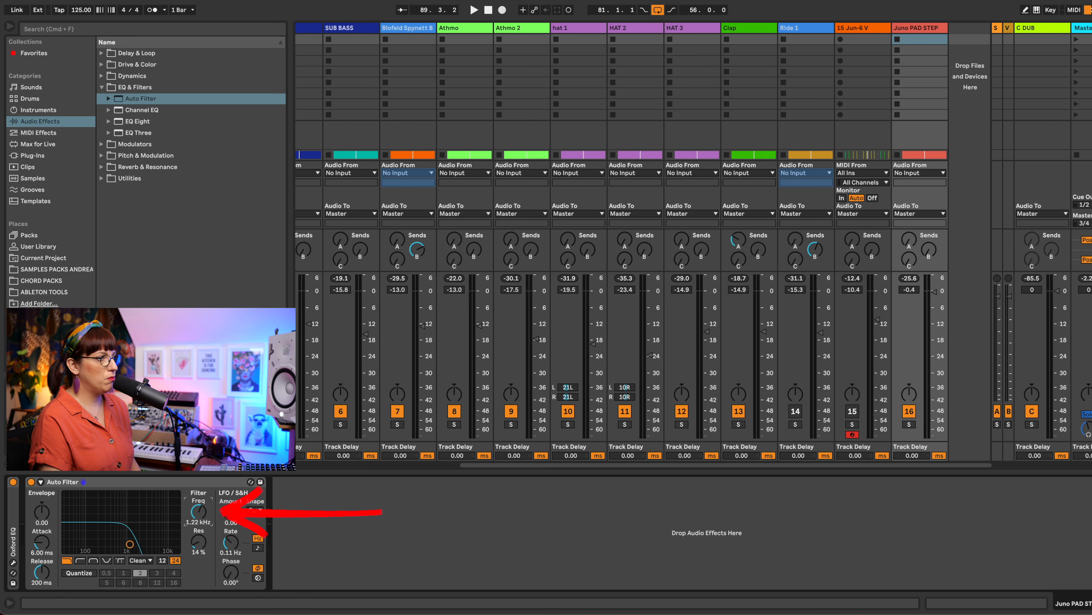
drag(199, 551, 199, 544)
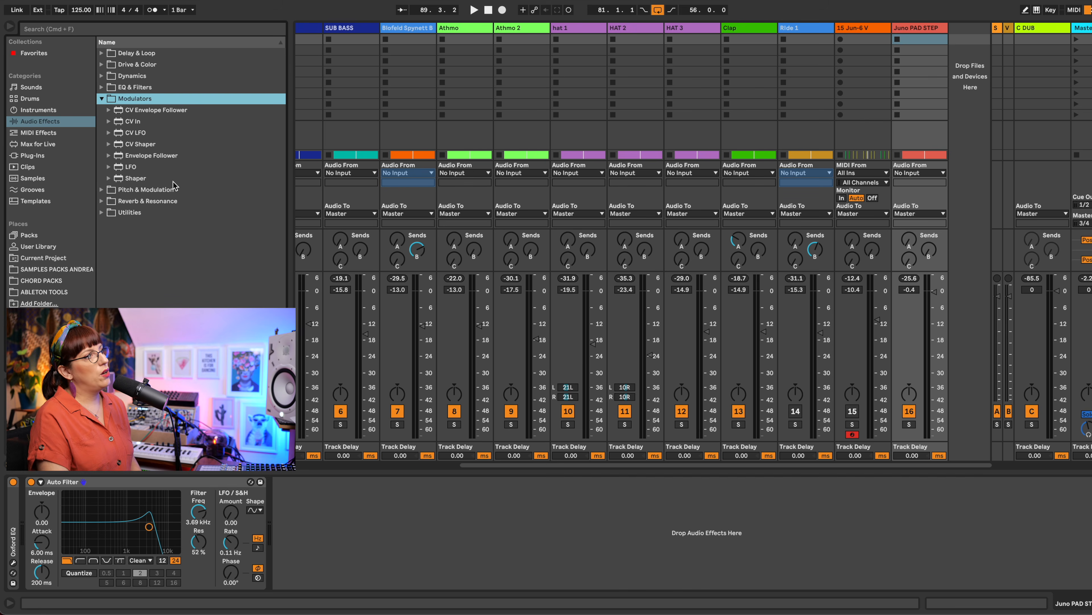
Step: Add an LFO after the Auto Filter and map it to the filter frequency with a 45% to 66% range
drag(131, 167, 387, 525)
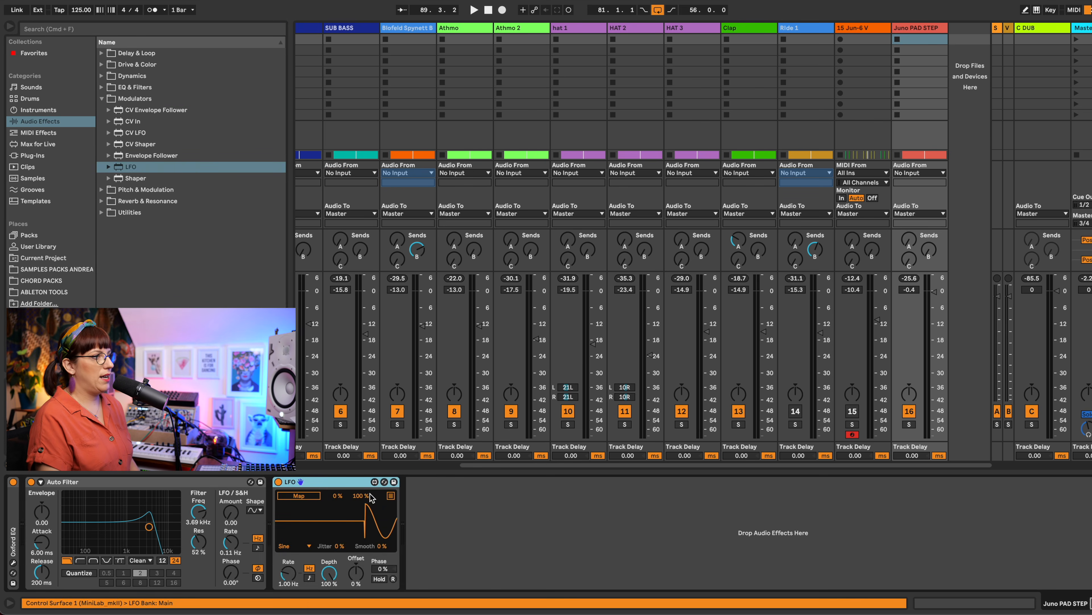
click(296, 497)
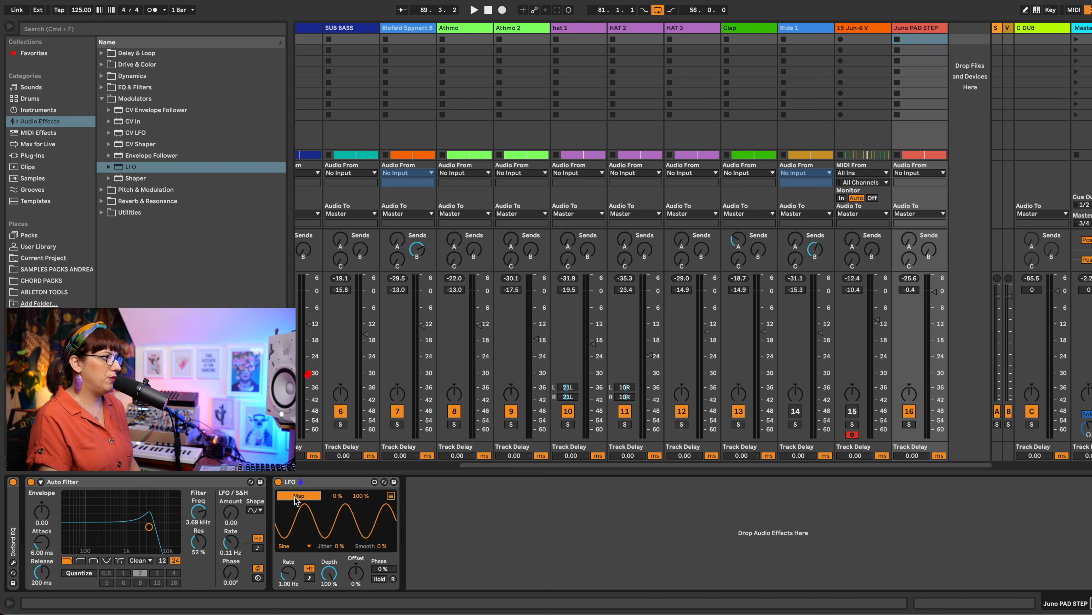
click(199, 511)
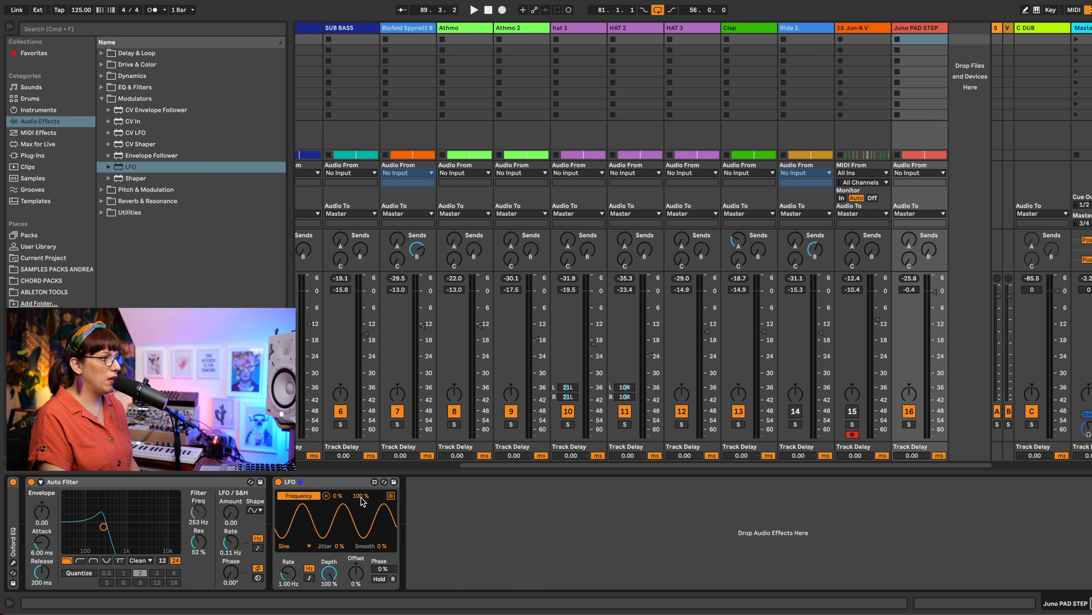
drag(361, 501, 338, 467)
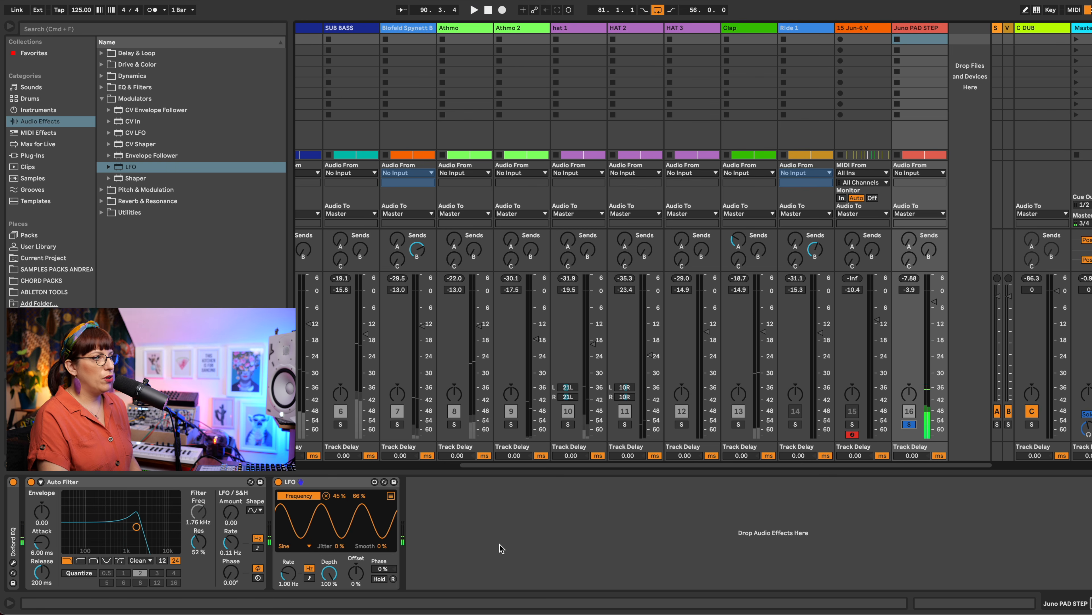
Step: Raise the Auto Filter resonance to 61% and set the LFO rate to 0.47 Hz while listening to playback
drag(201, 548, 200, 538)
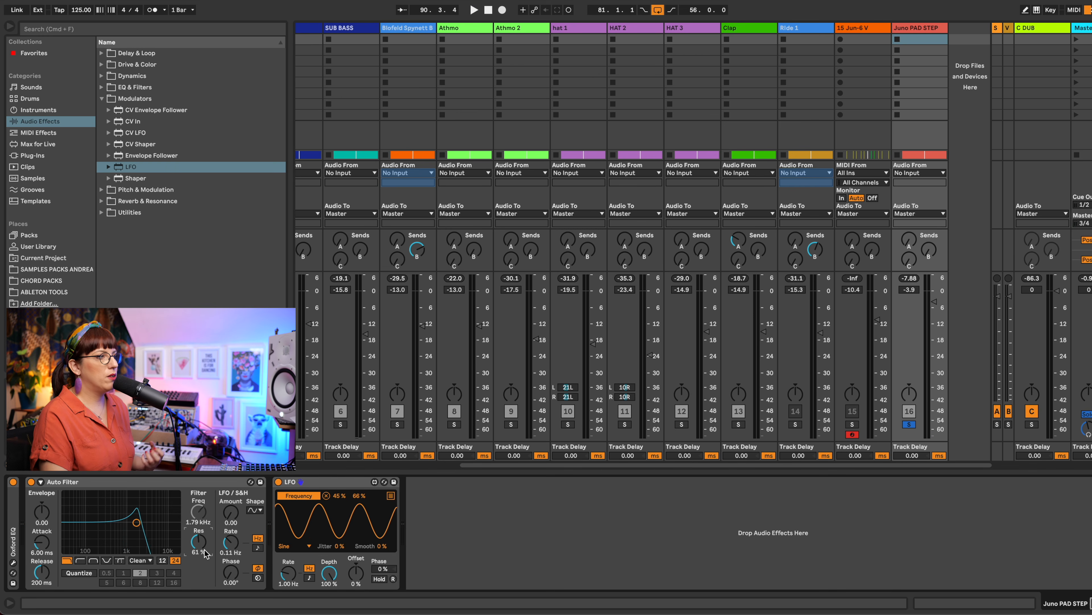
drag(287, 582, 285, 588)
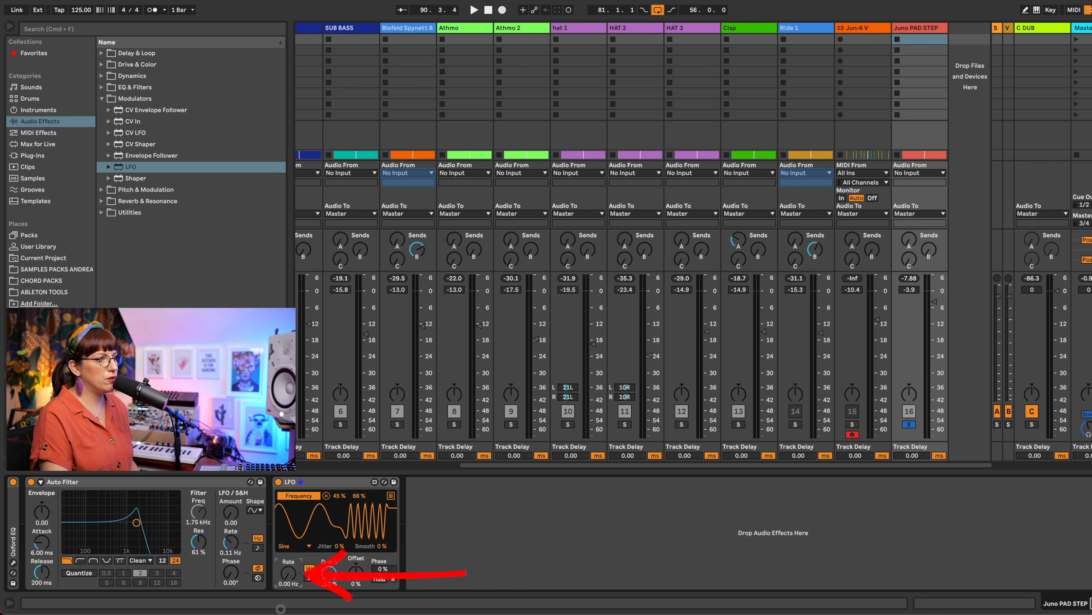
key(space)
drag(291, 581, 292, 557)
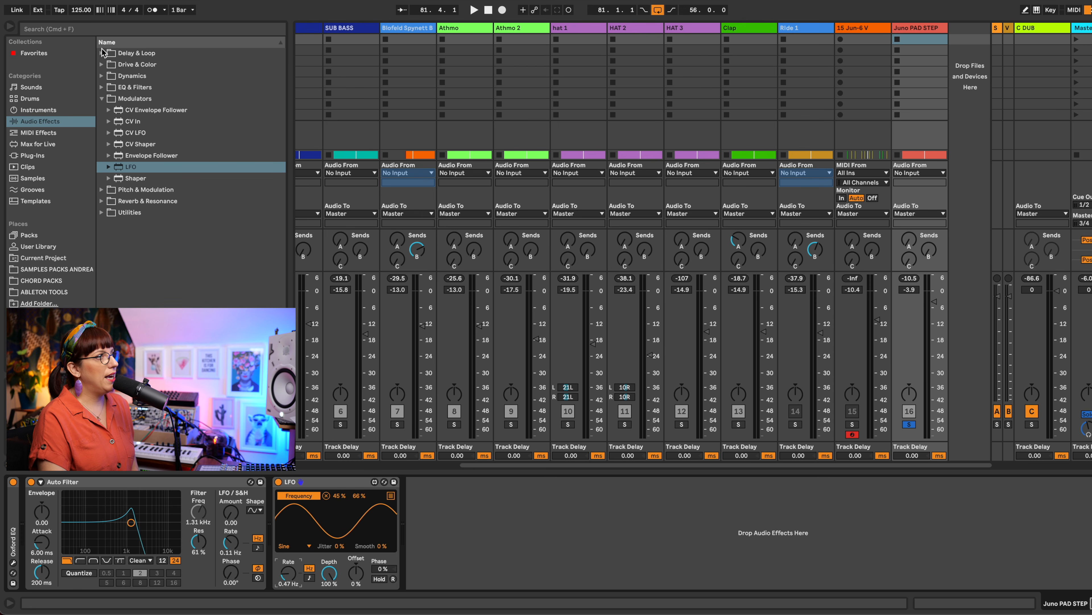
Step: Add a Delay after the LFO with 63% feedback, 61% dry/wet and its filter at 1.08 kHz with width 3.41
click(103, 52)
drag(129, 80, 559, 553)
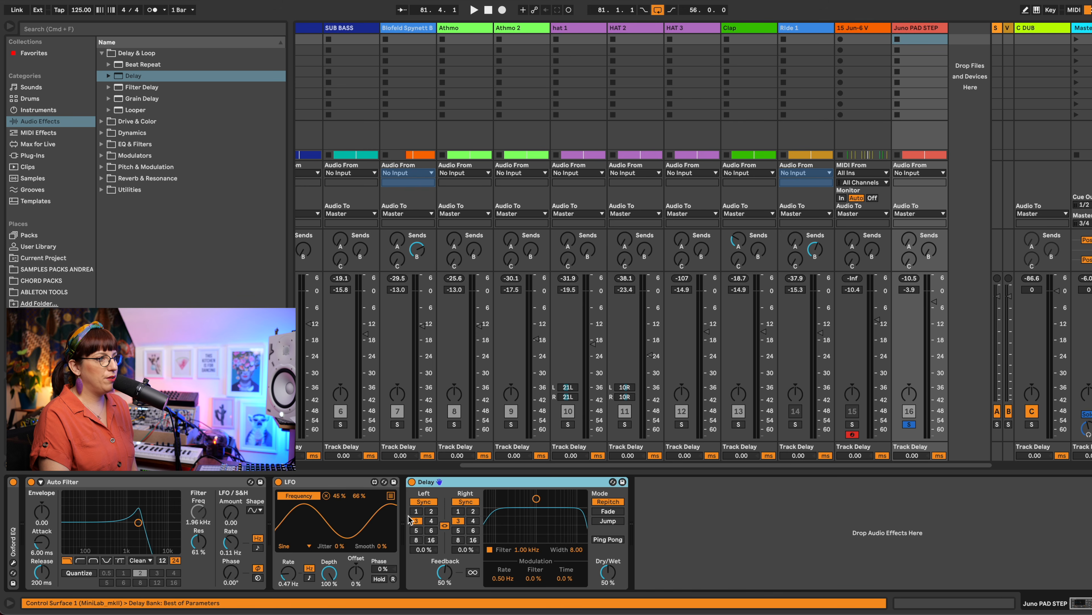
drag(443, 577, 443, 567)
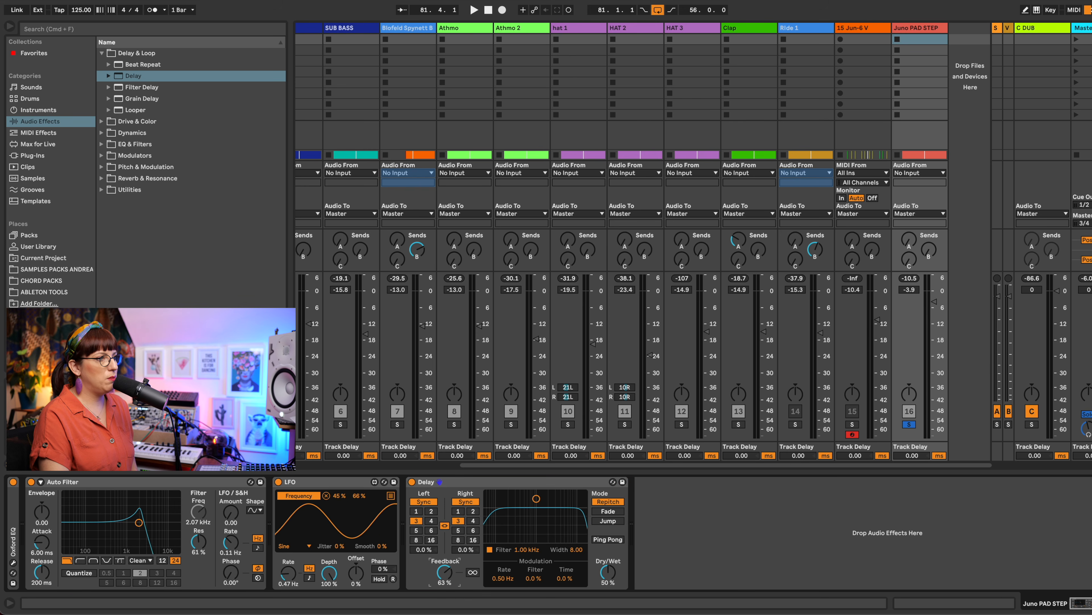
key(space)
drag(607, 577, 607, 573)
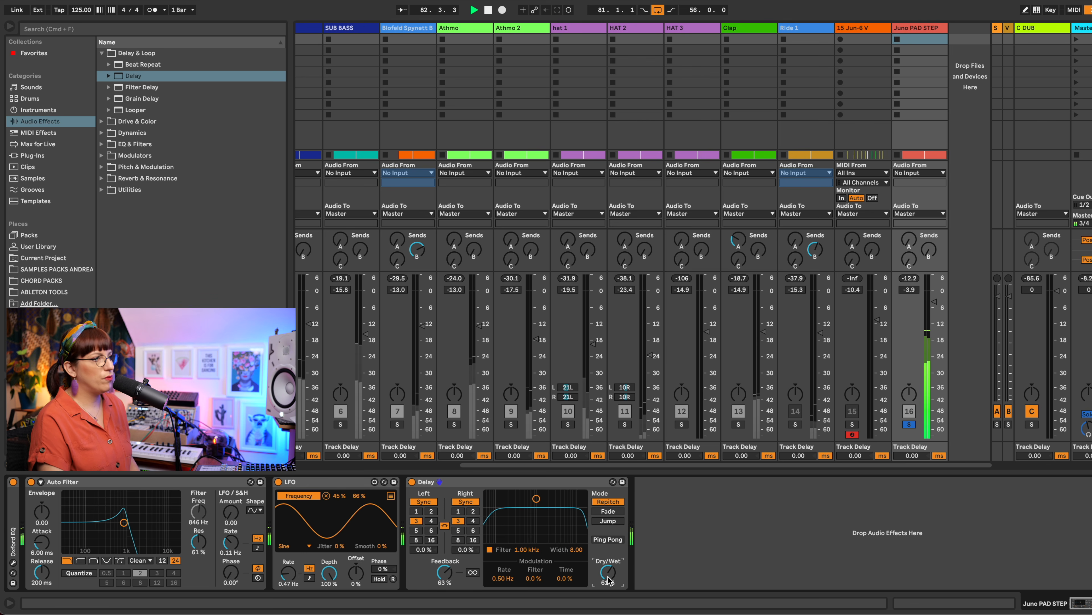
drag(536, 498, 537, 523)
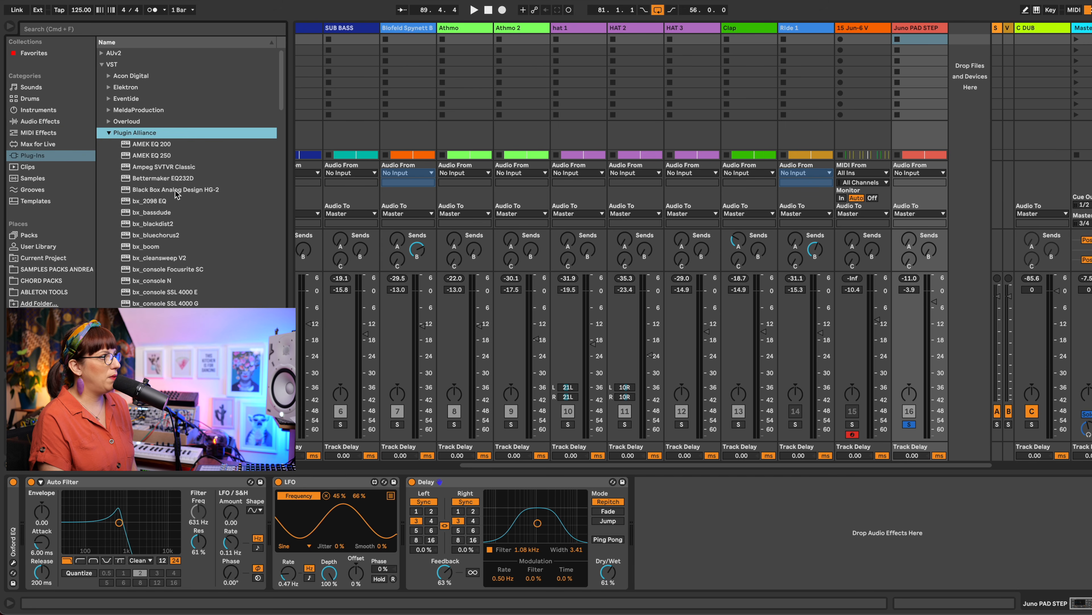
Step: Add the Black Box Analog Design HG-2 plug-in after the Delay and adjust its Pentode and Triode amounts during playback
drag(176, 194, 738, 503)
drag(555, 212, 551, 155)
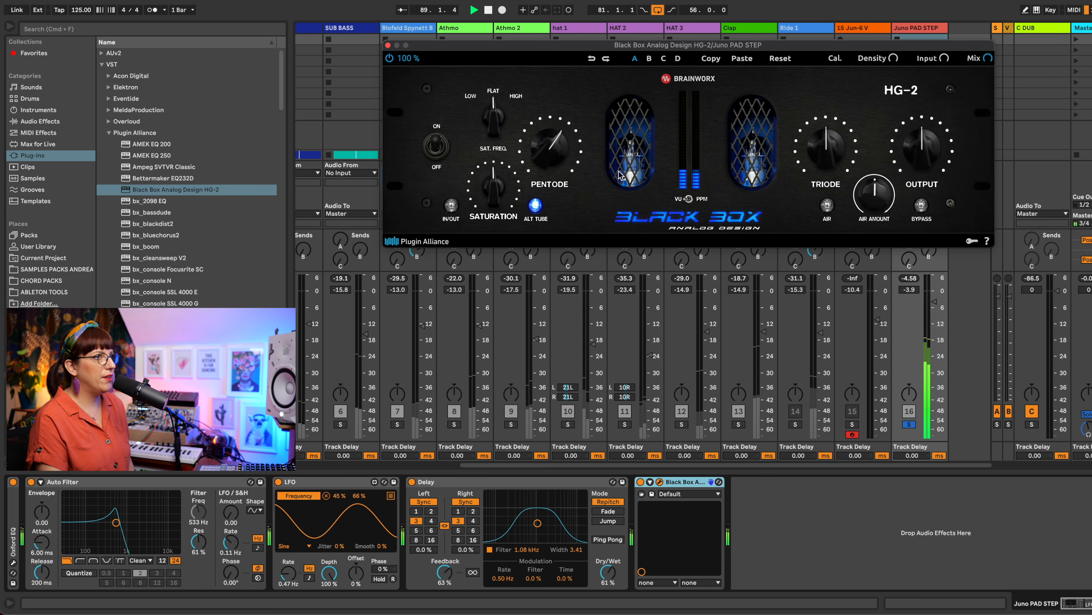
mouse_move(828, 152)
mouse_down()
mouse_move(835, 138)
mouse_move(834, 153)
mouse_up()
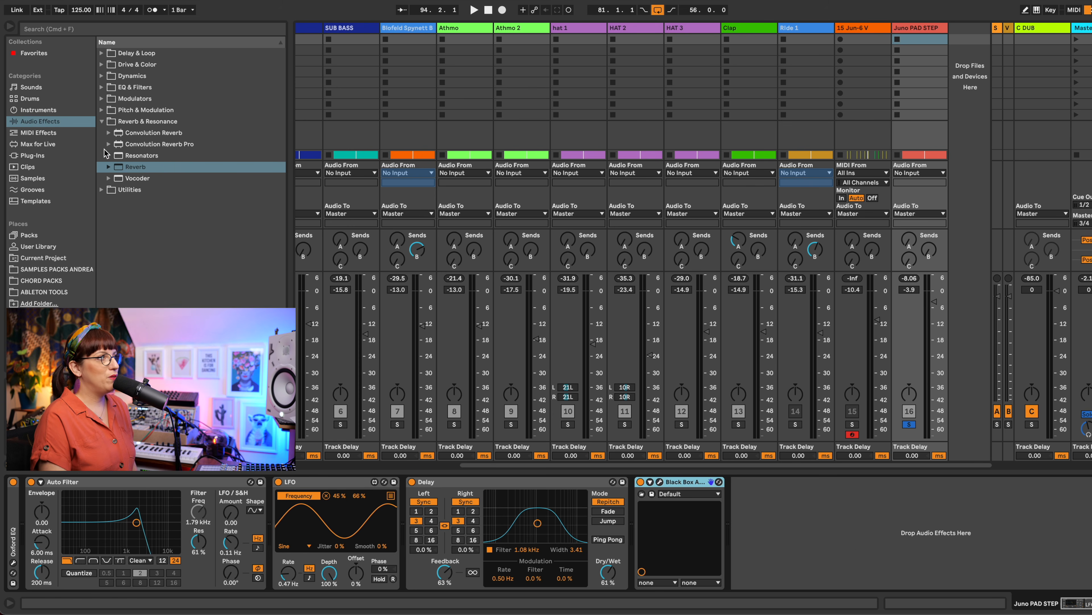
Step: Add a Reverb at the end of the chain with 68% dry/wet, try different decay times and settle on 1.68 s
drag(135, 166, 835, 557)
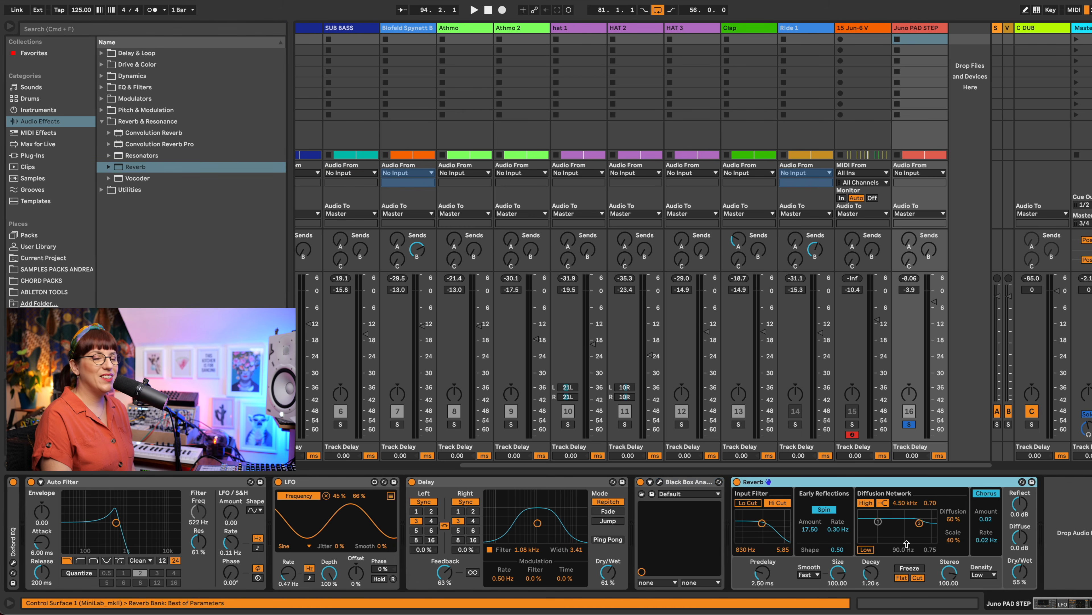
key(space)
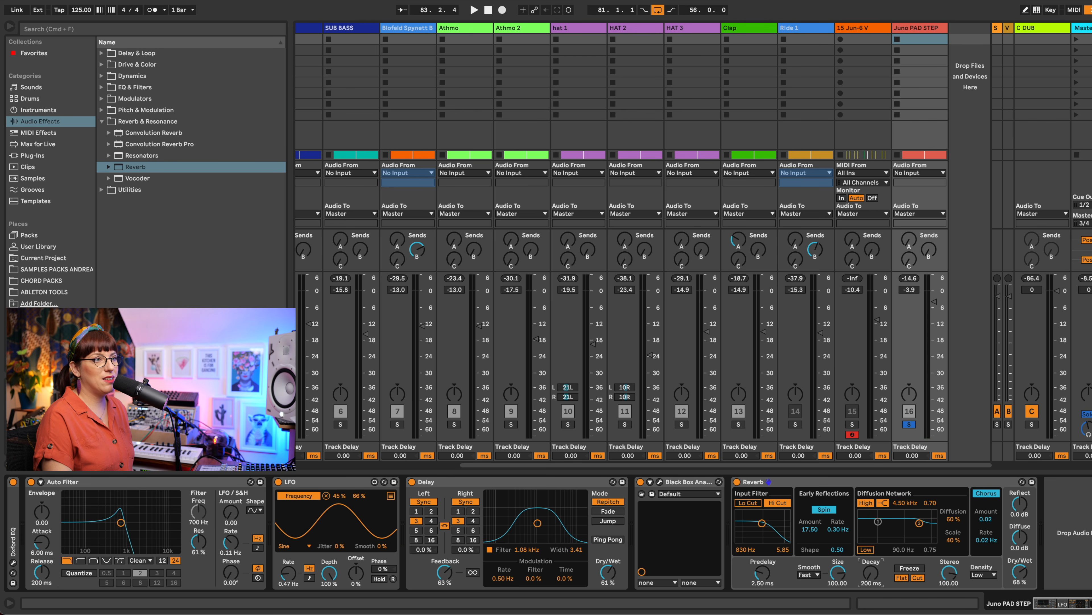
mouse_move(871, 572)
mouse_down()
mouse_move(871, 540)
mouse_move(871, 602)
mouse_move(871, 565)
mouse_up()
key(space)
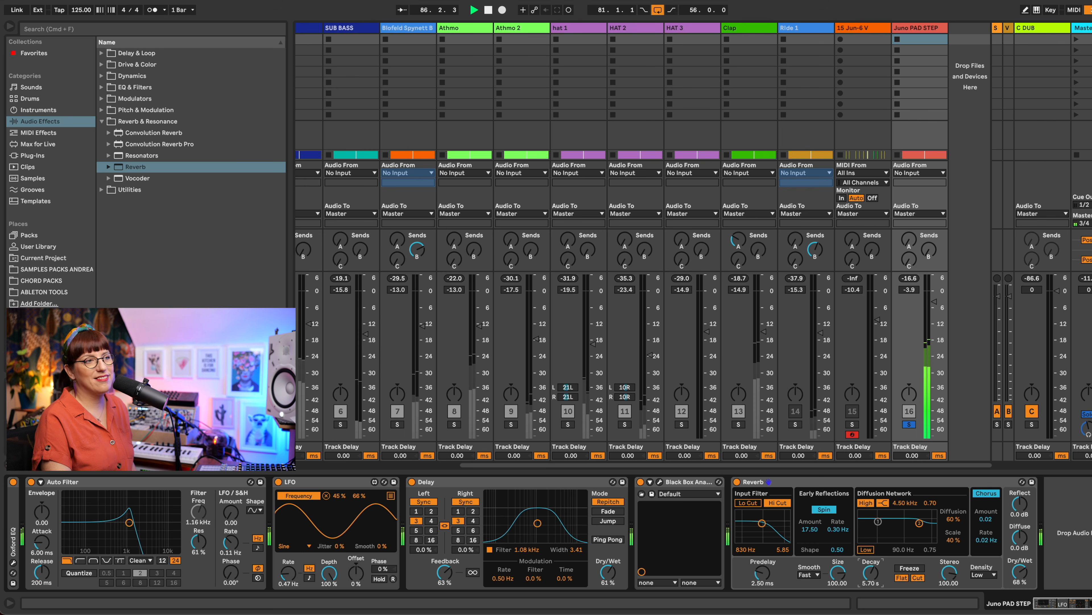
drag(871, 573, 871, 577)
key(space)
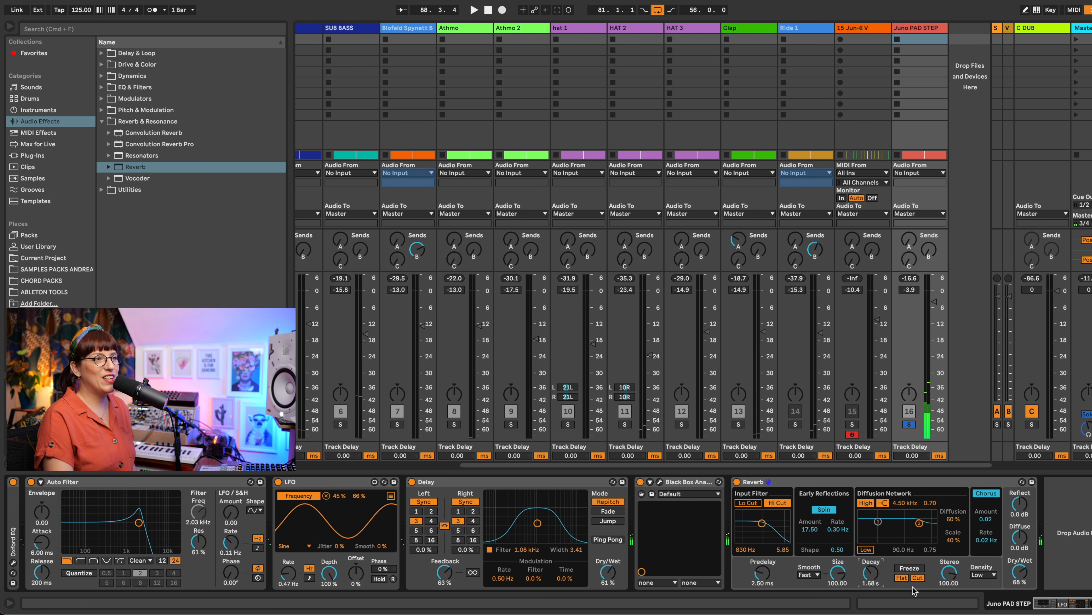
Step: Add a second LFO after the Reverb and map it to the decay time with a maximum of 57%
click(102, 89)
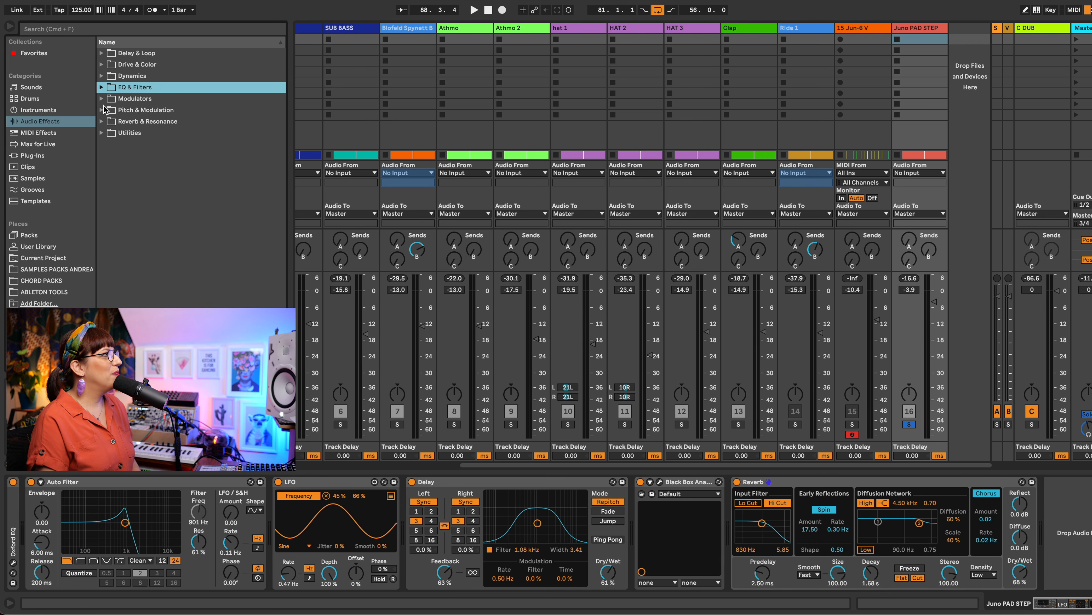
click(101, 99)
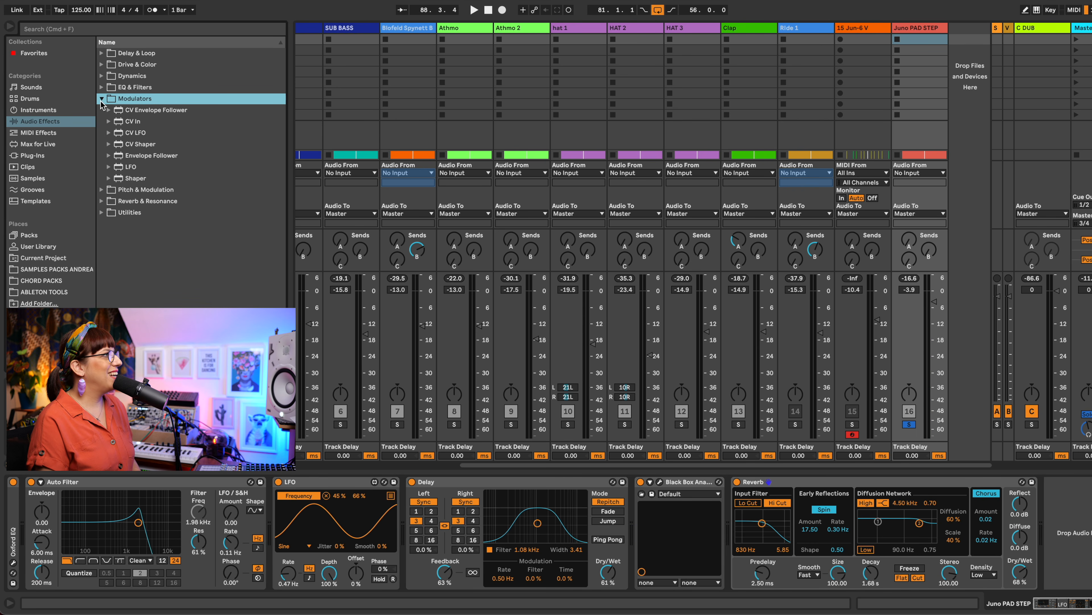
drag(129, 168, 1088, 531)
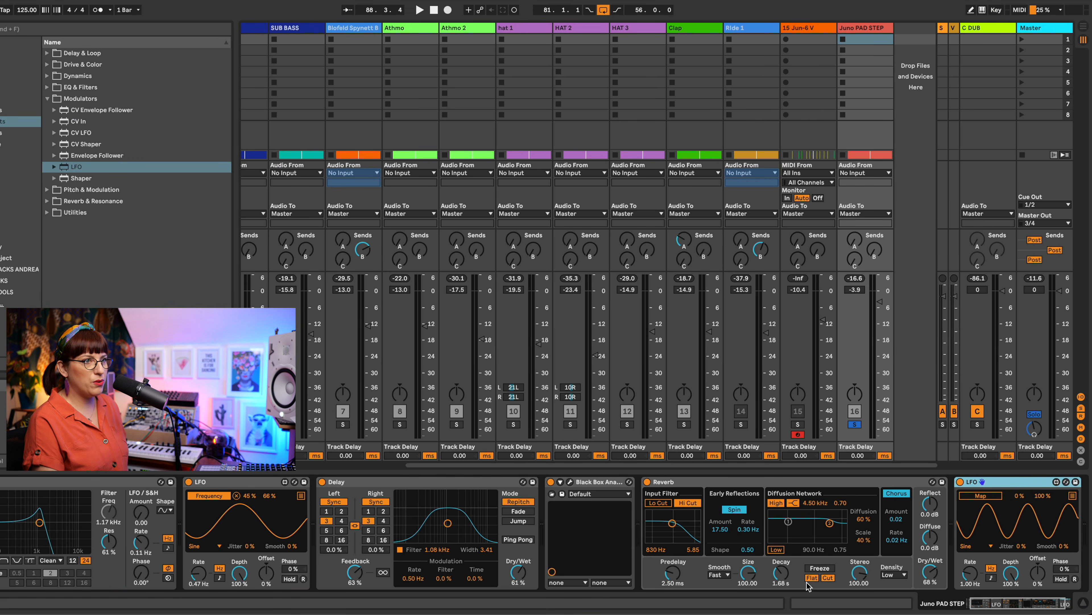
drag(1043, 495, 1043, 503)
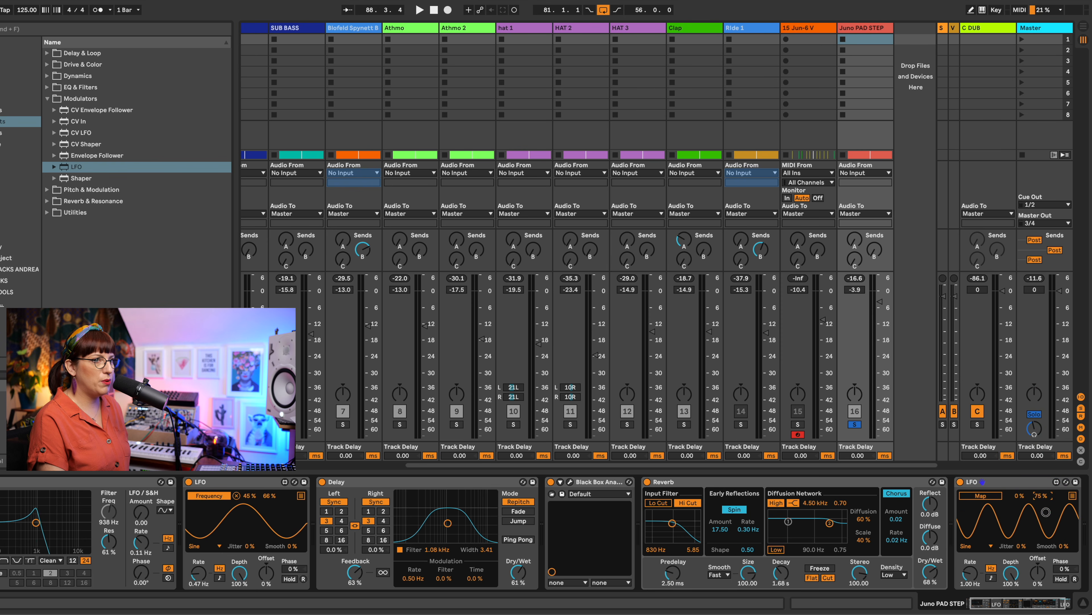
click(984, 498)
click(781, 572)
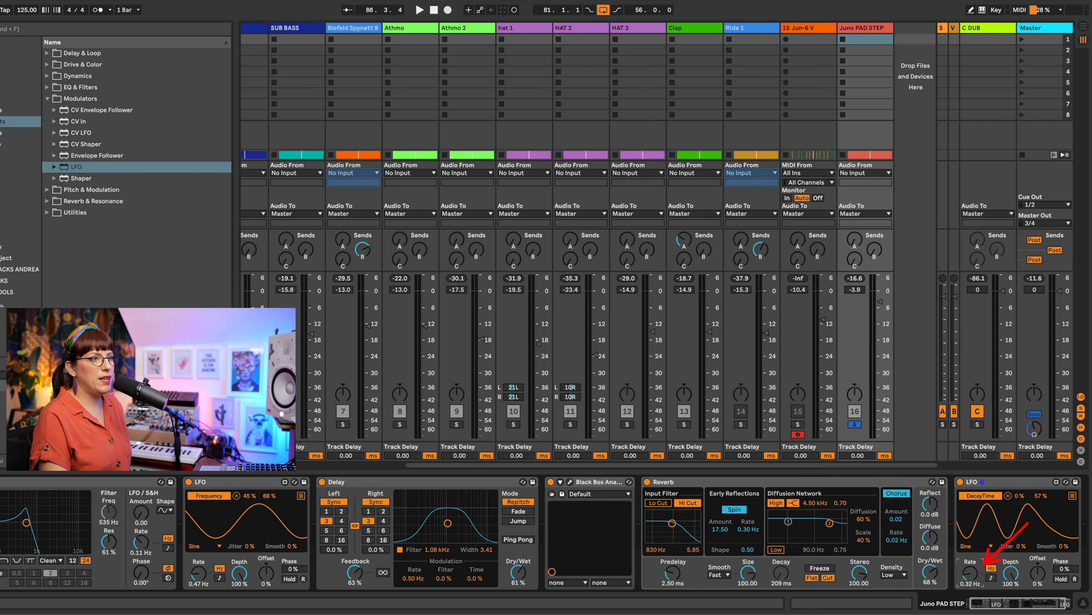
Step: During playback, set the decay-time LFO's minimum to 26%, rate to 0.13 Hz and smoothing to 30%
key(space)
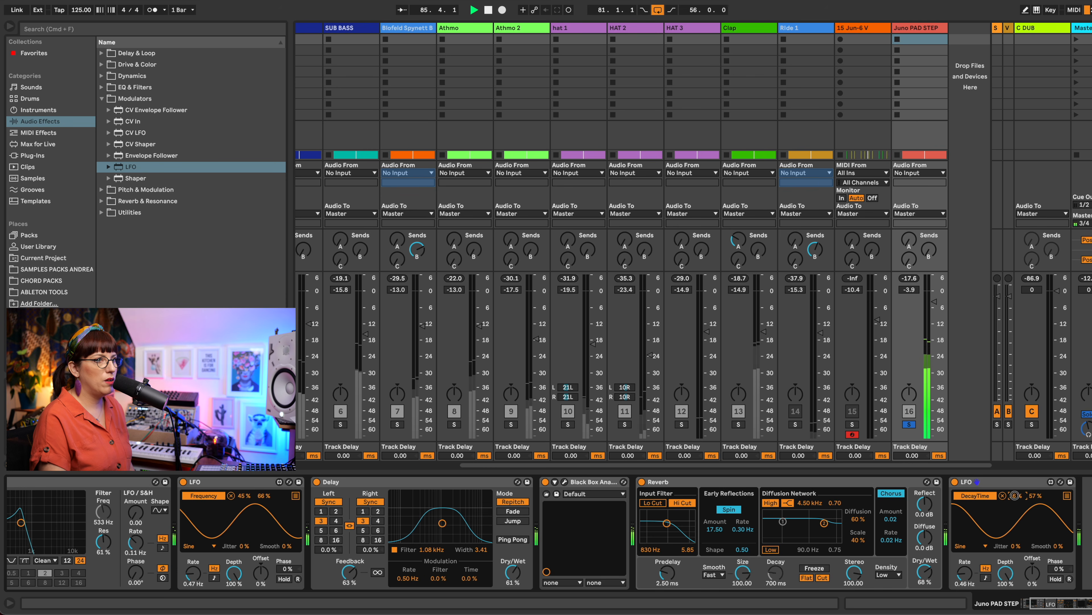
drag(1016, 487, 1016, 487)
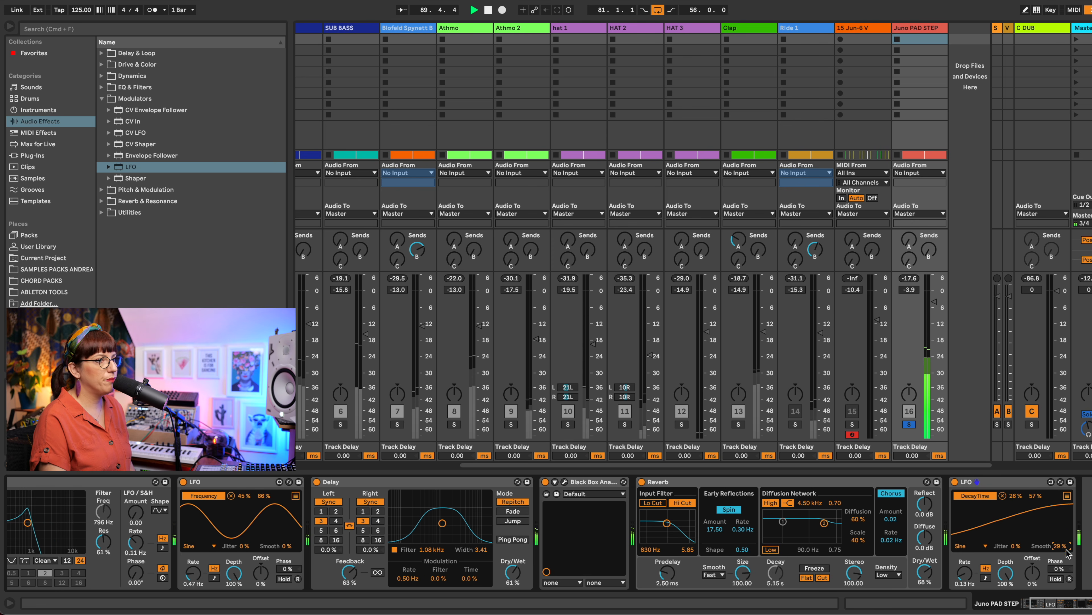
drag(1059, 548, 1058, 549)
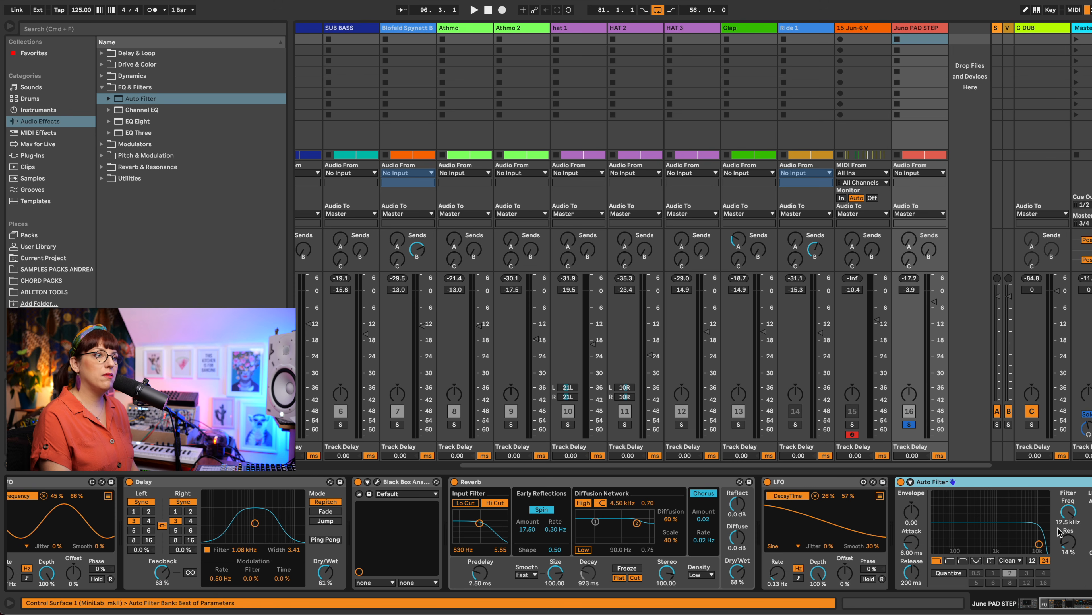
Step: Add an LFO after the second Auto Filter, map it to that filter's frequency from 47% to 60%, and vary its rate during playback
scroll(1068, 507, right, 3)
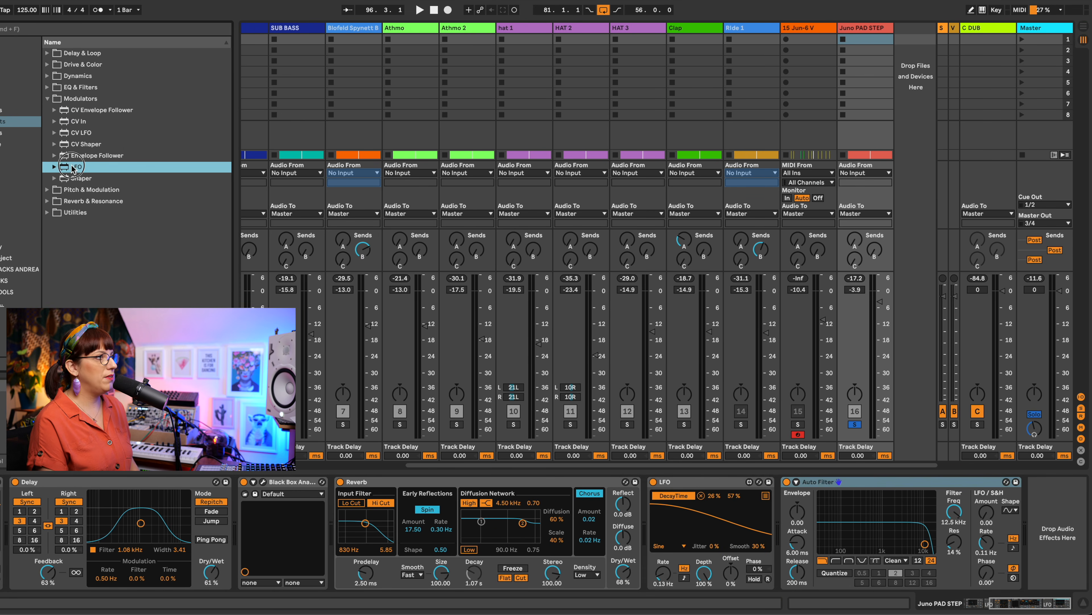
drag(131, 166, 1018, 480)
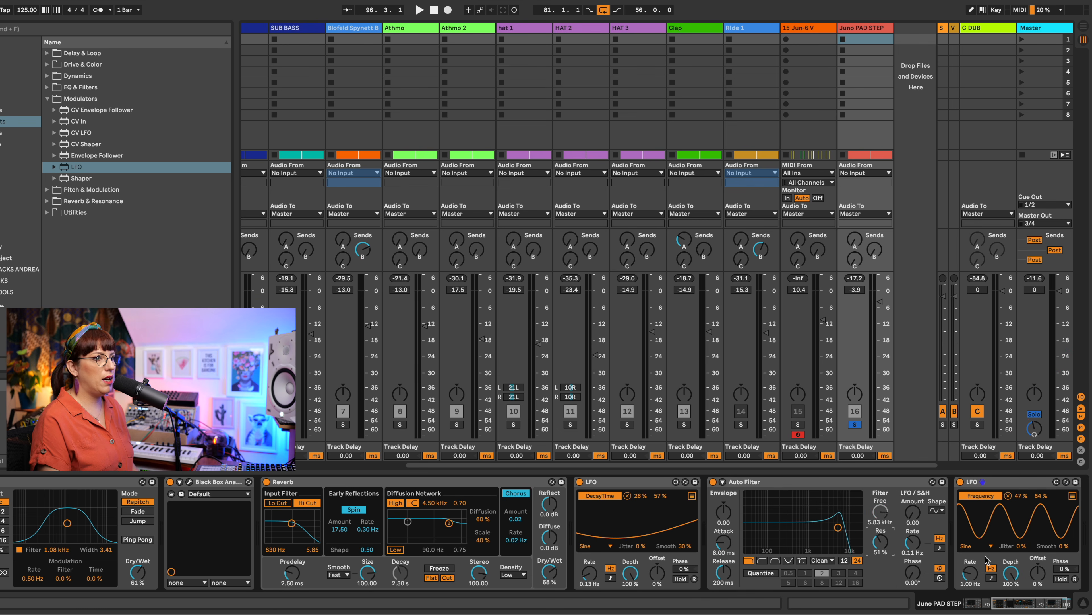
key(space)
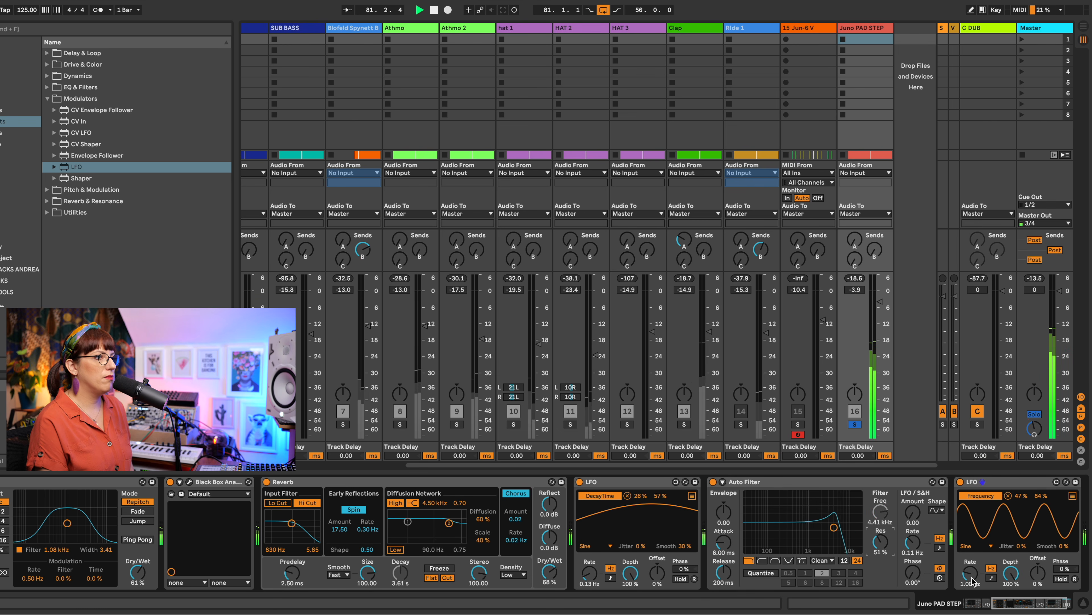
drag(975, 585, 976, 587)
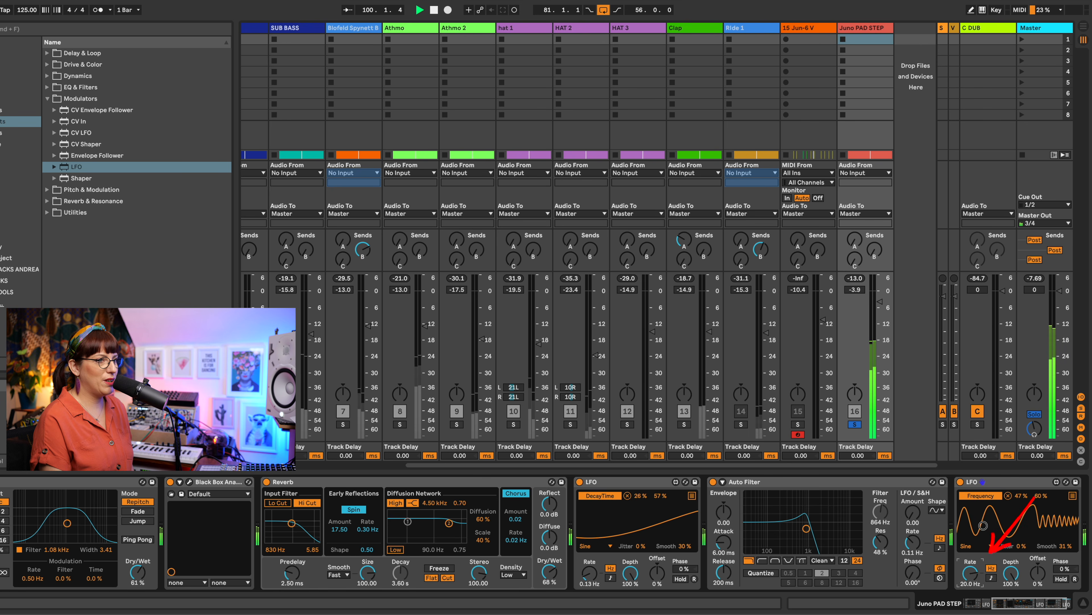
drag(984, 521, 987, 577)
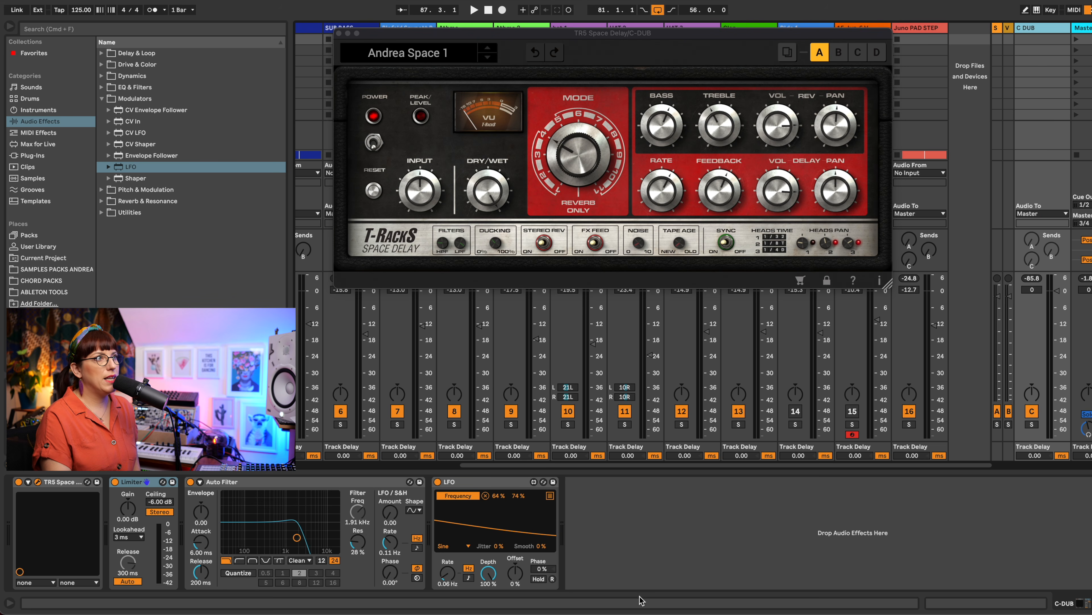
Step: Review the C-DUB return's effects, then adjust the Juno PAD STEP track's send C level during playback
mouse_move(721, 183)
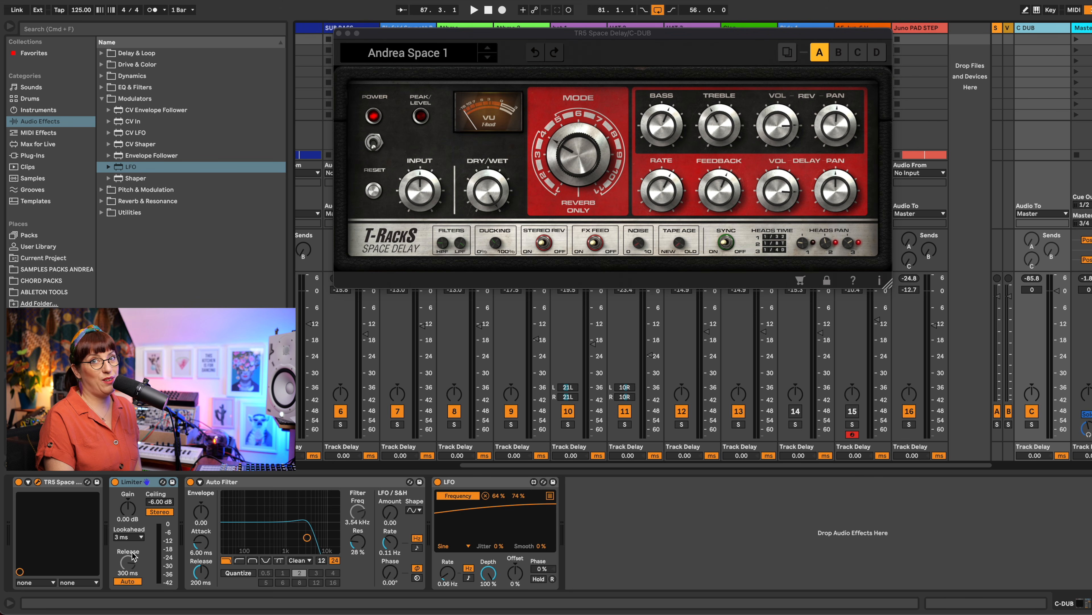
click(296, 507)
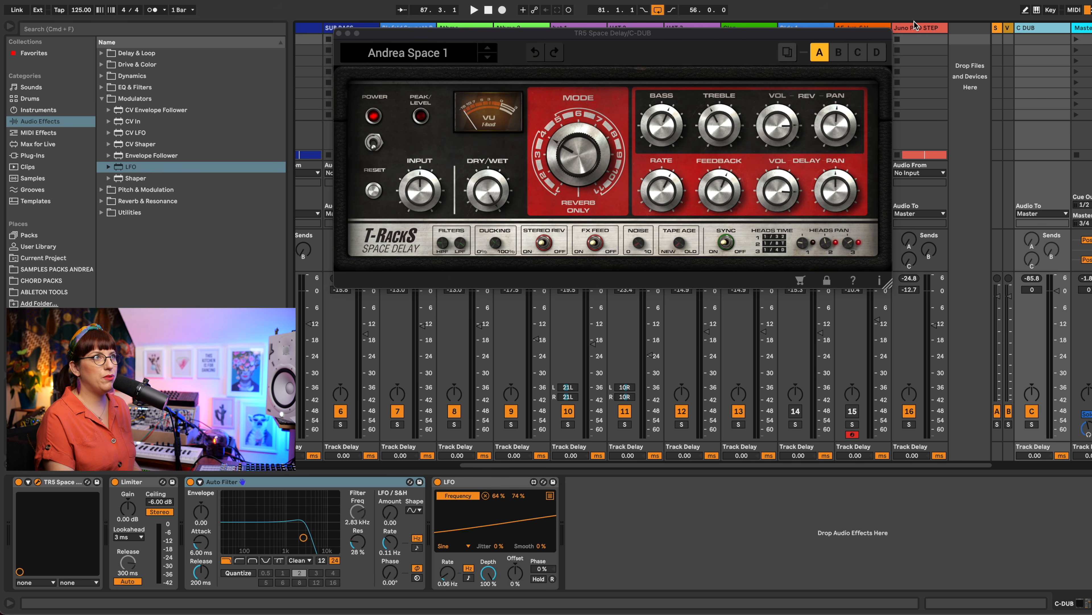
click(915, 27)
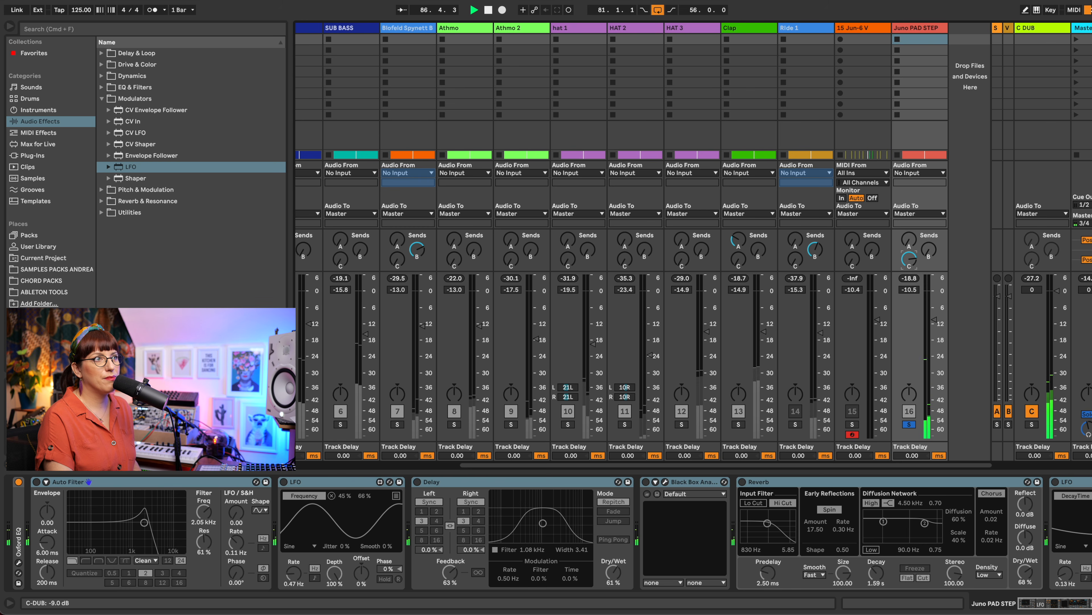
drag(914, 259, 914, 263)
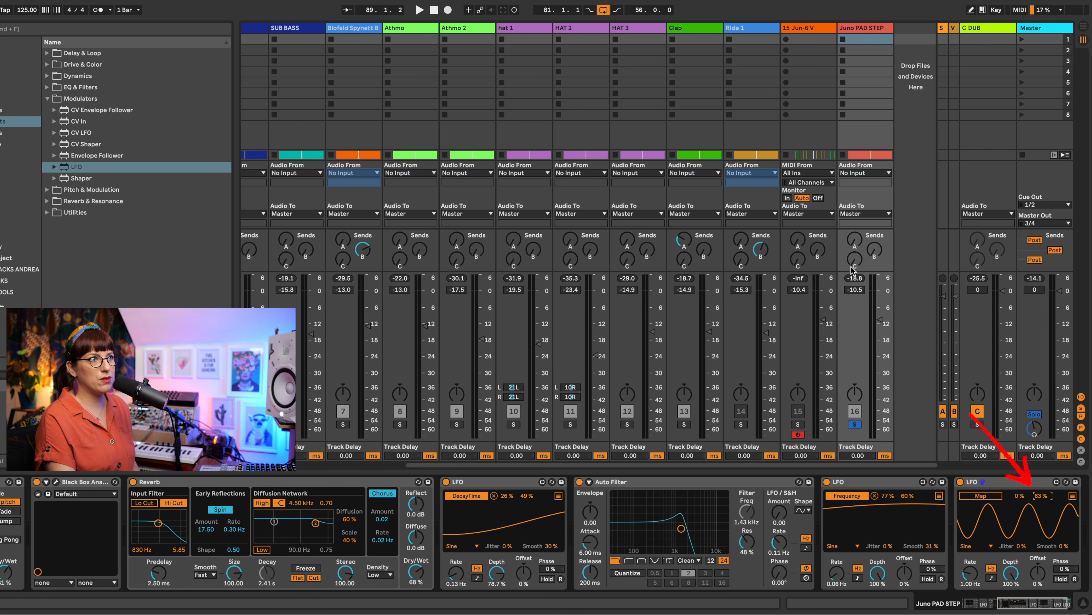
Step: Set the maximum of the LFO at the chain's end to 58% and map it to the Juno PAD STEP track's C-DUB send
drag(1040, 496, 1039, 502)
click(983, 496)
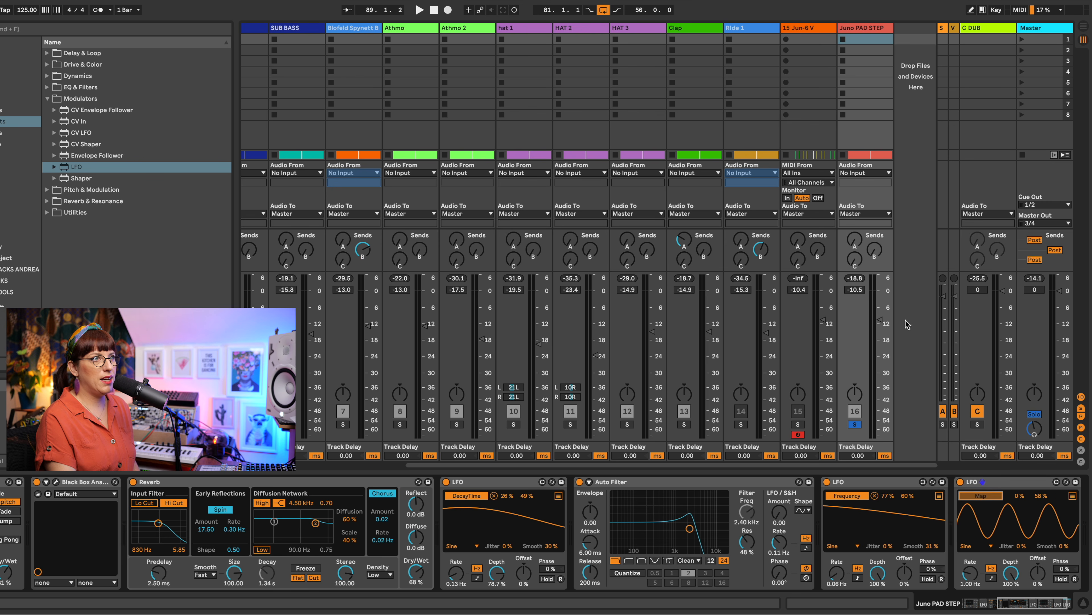
click(855, 259)
Step: During playback, set the C-DUB send LFO's rate to 0.28 Hz, smoothing to 24% and maximum to 63%
drag(971, 575, 970, 586)
drag(1066, 529, 1066, 524)
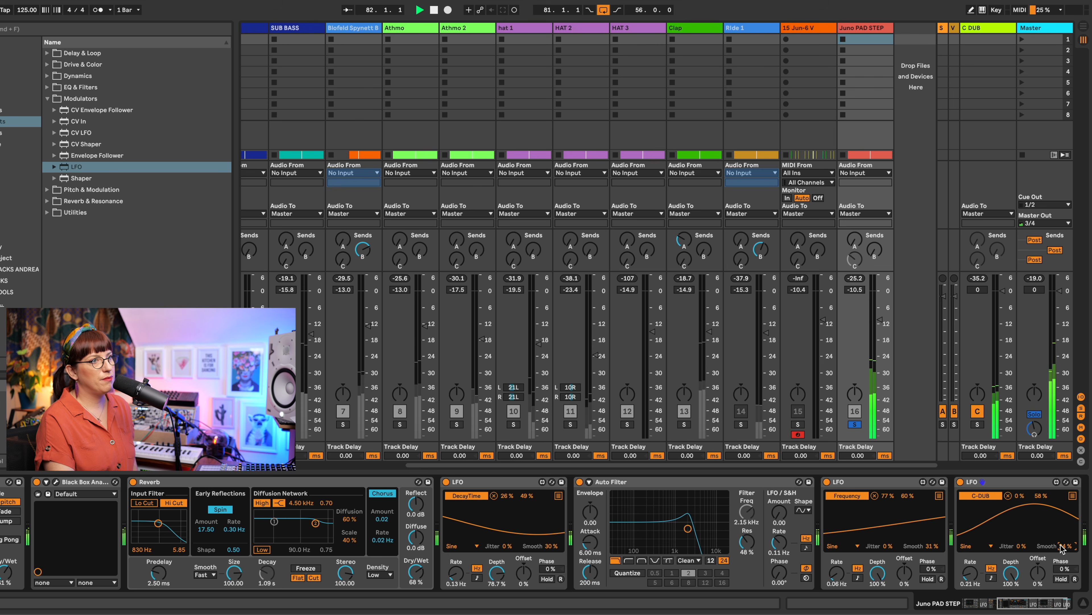
drag(970, 573, 972, 571)
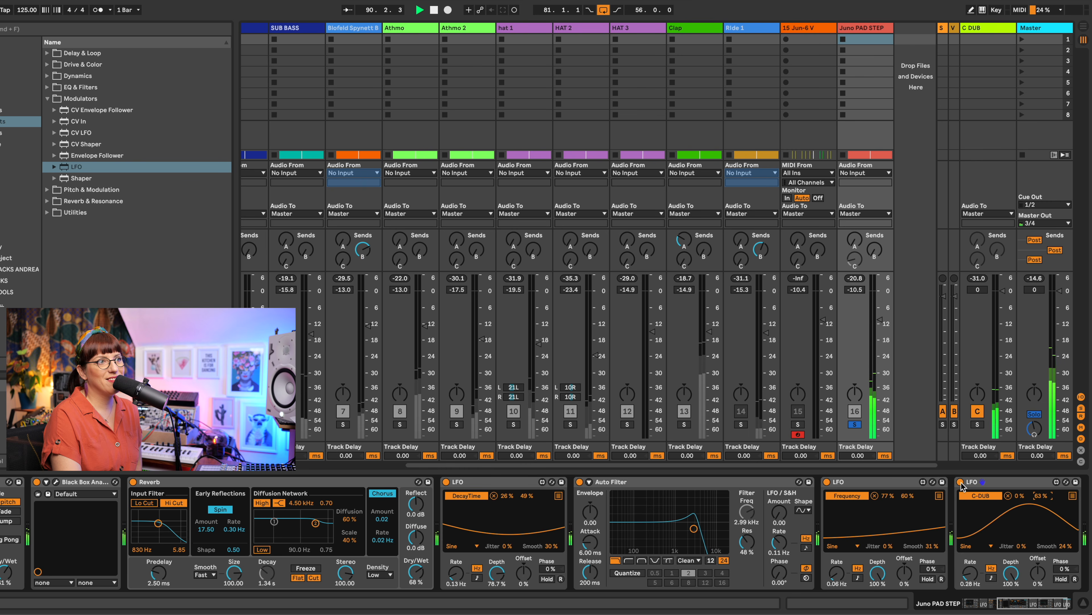
Step: Listen while viewing the C-DUB return's device chain, then stop playback and close the Space Delay window
click(991, 29)
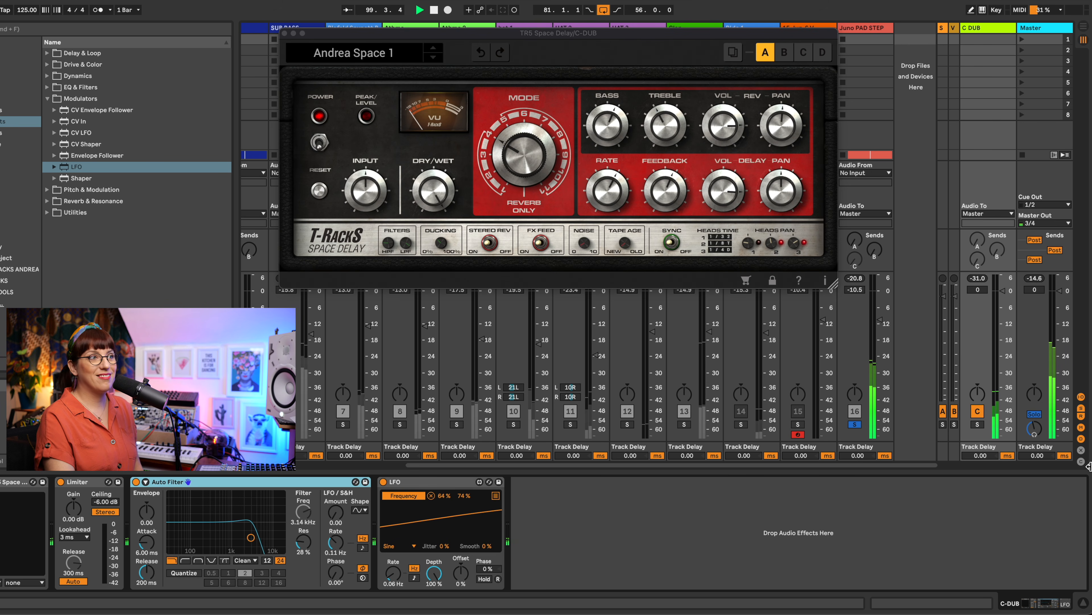
key(space)
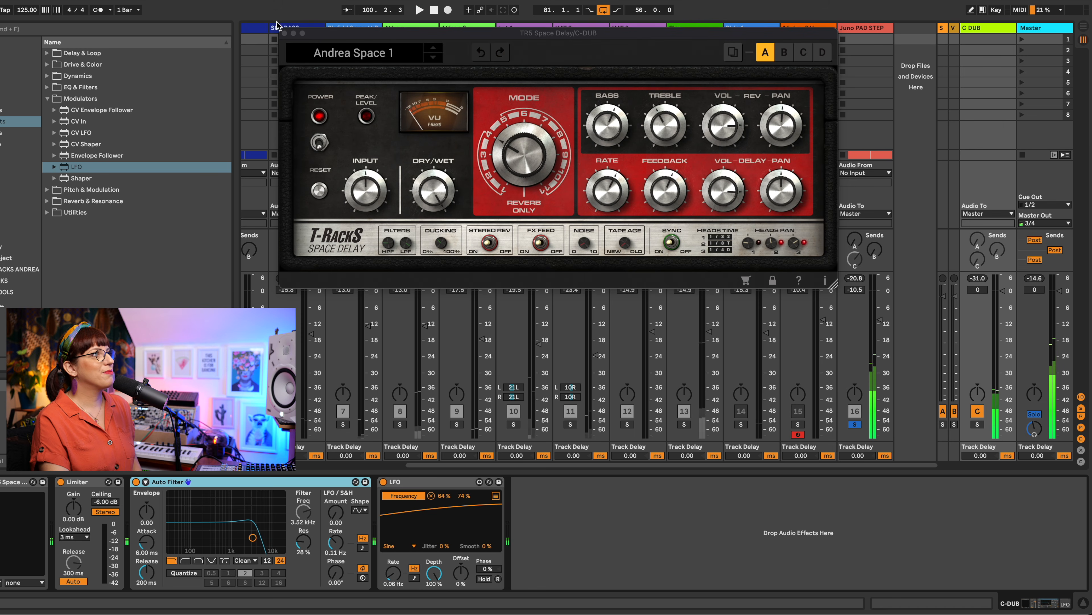
click(285, 33)
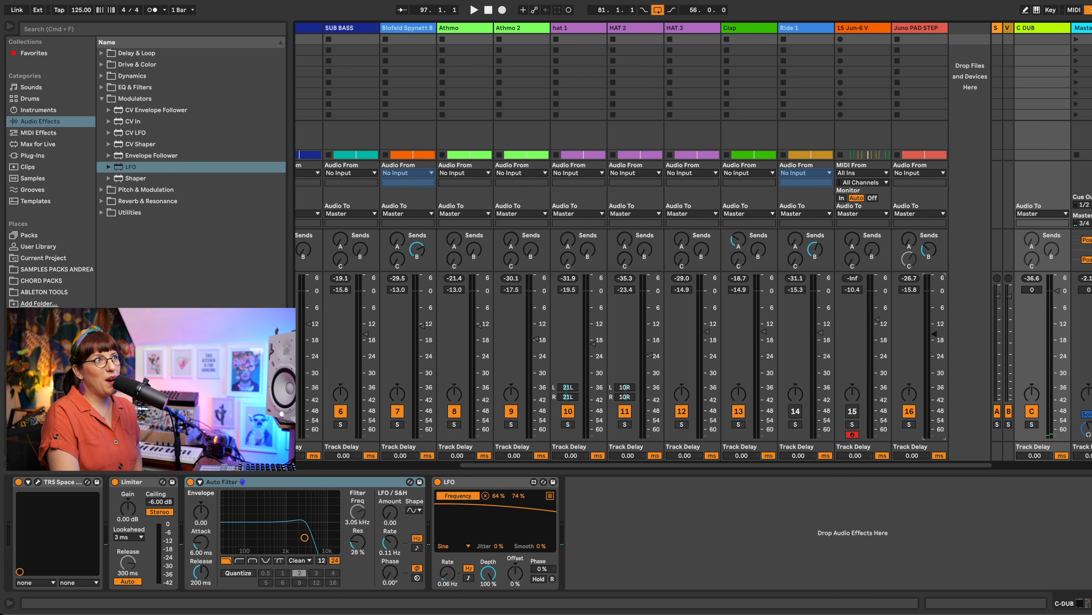
Step: Select all devices on the Juno PAD STEP track, bypass them together and play the arrangement to hear the unprocessed pad
click(920, 30)
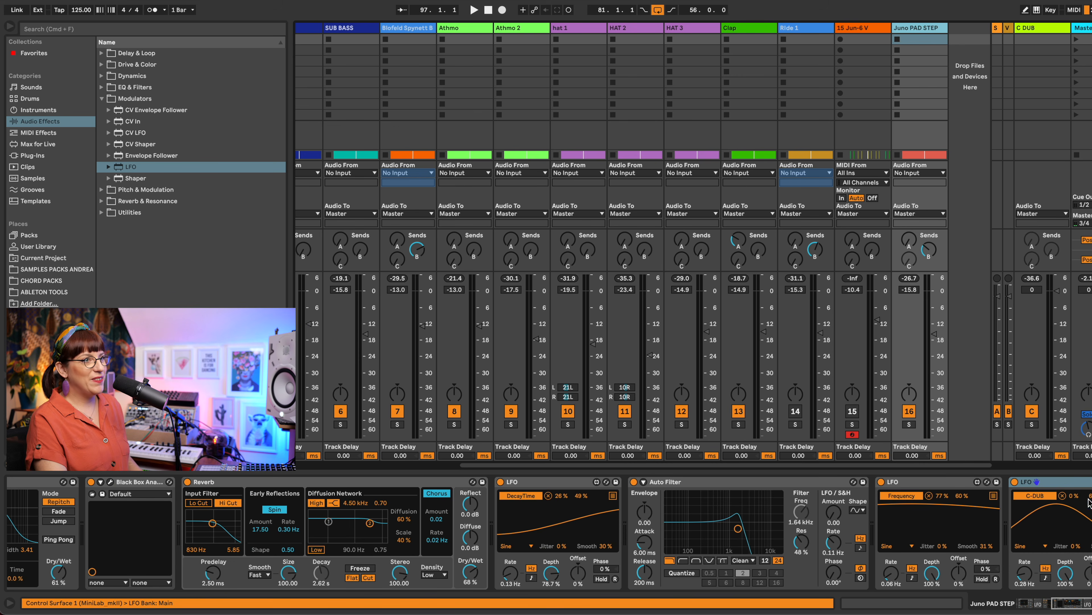
click(1072, 486)
key(super+a)
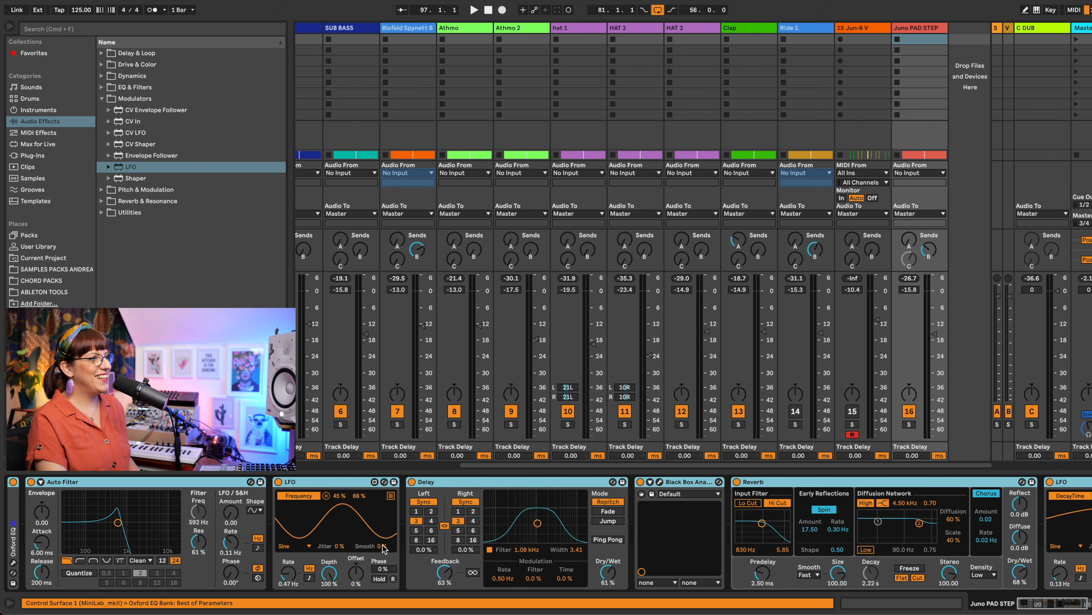
click(412, 484)
key(space)
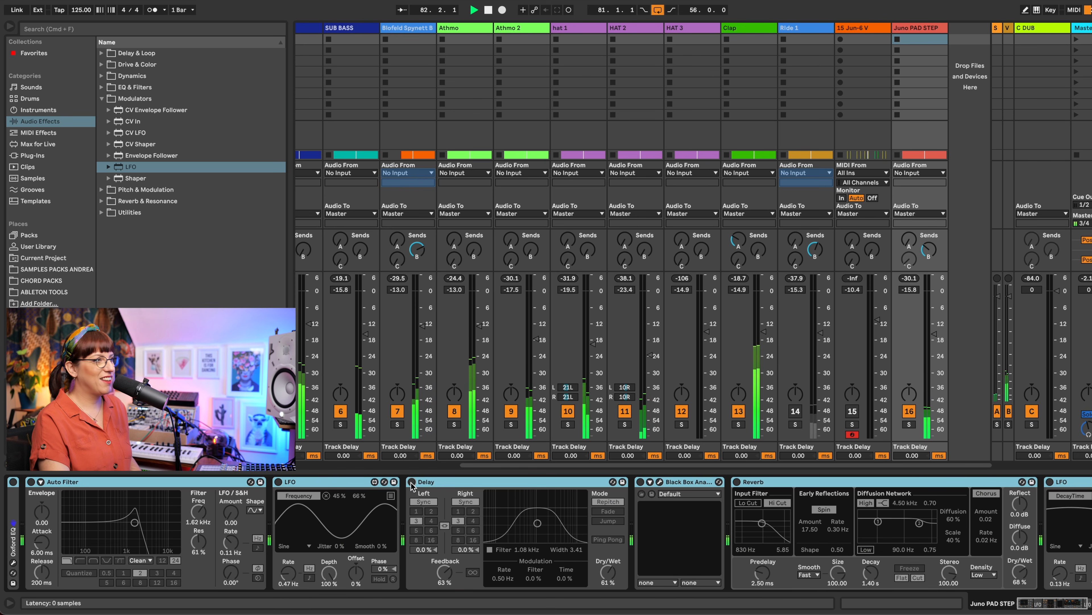
Step: Reactivate the whole Juno PAD STEP chain during playback, raise the track volume to -13.8 dB and lower it slightly
click(412, 483)
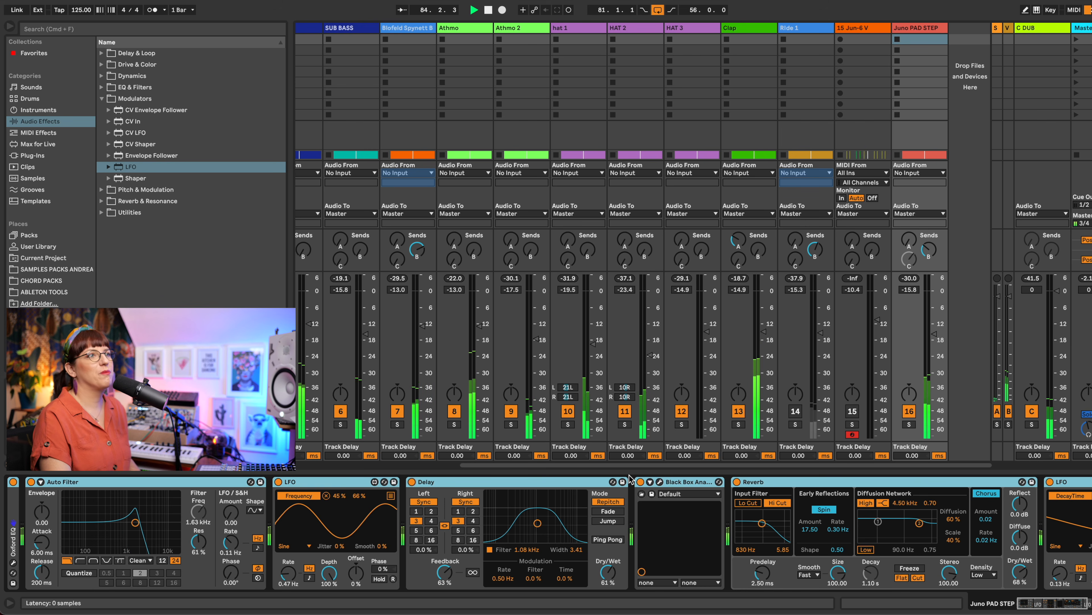
drag(934, 334, 934, 328)
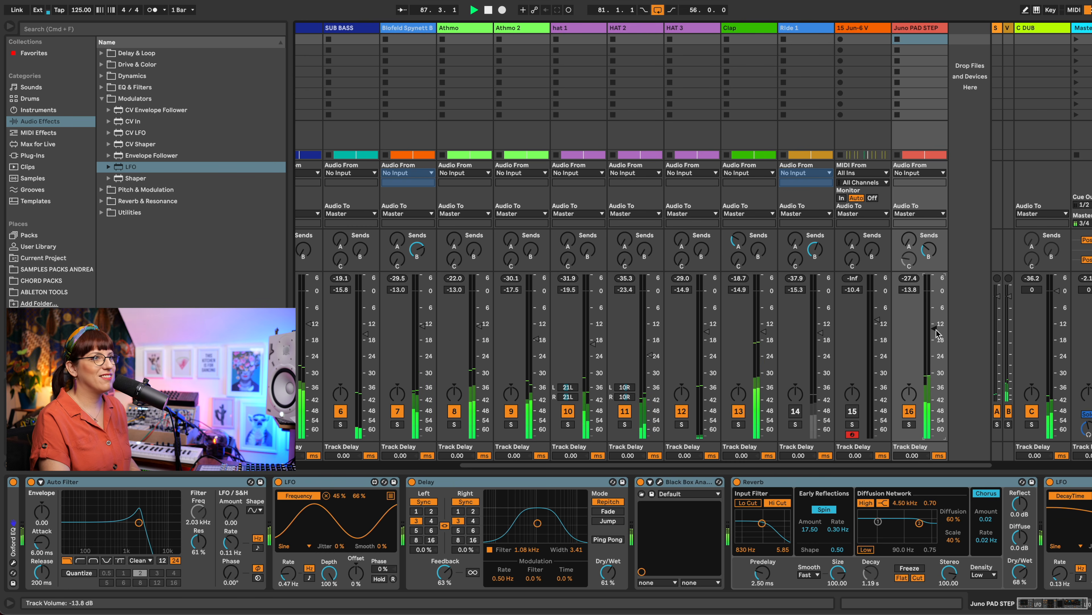
drag(935, 331, 934, 335)
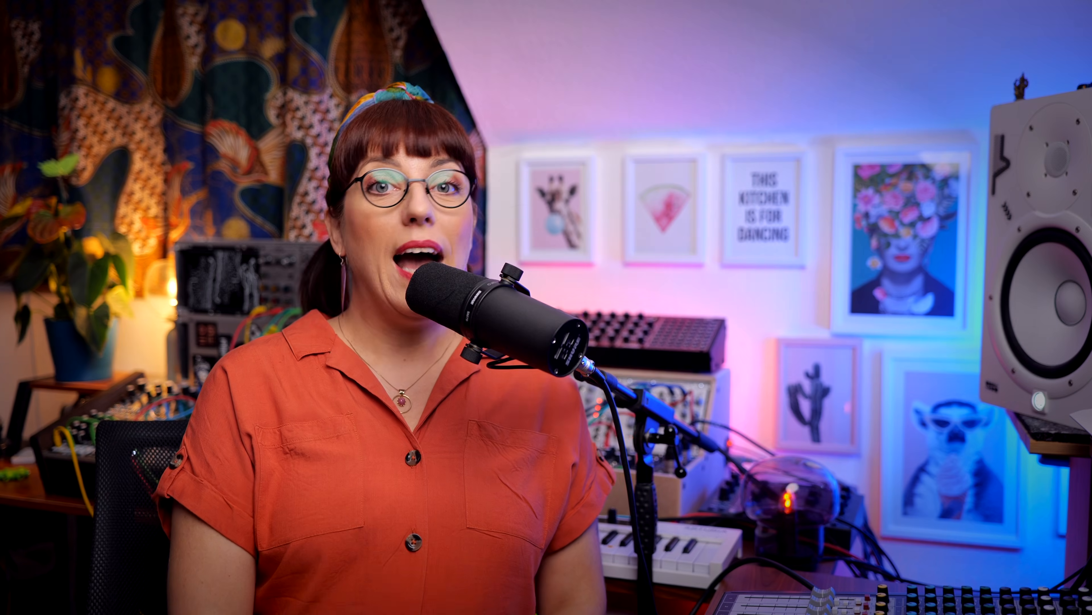